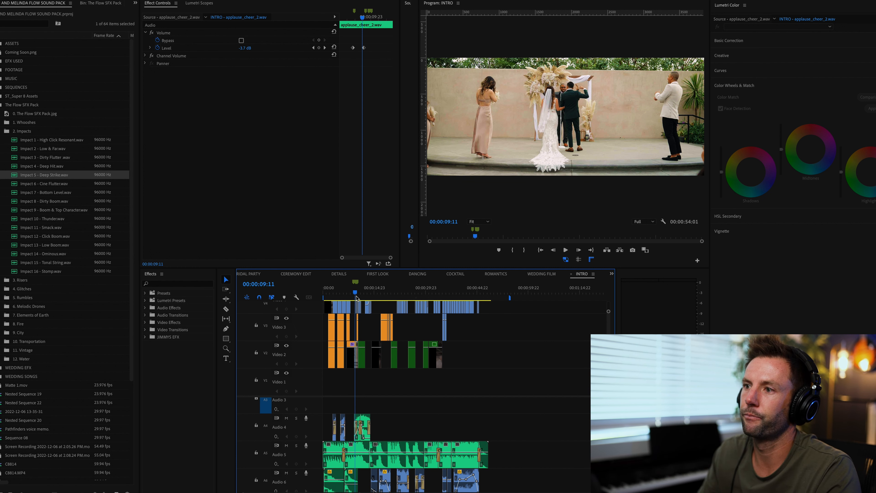
- Play the INTRO sequence from its start, and mute the Audio 5 track
key(Home)
key(space)
click(286, 446)
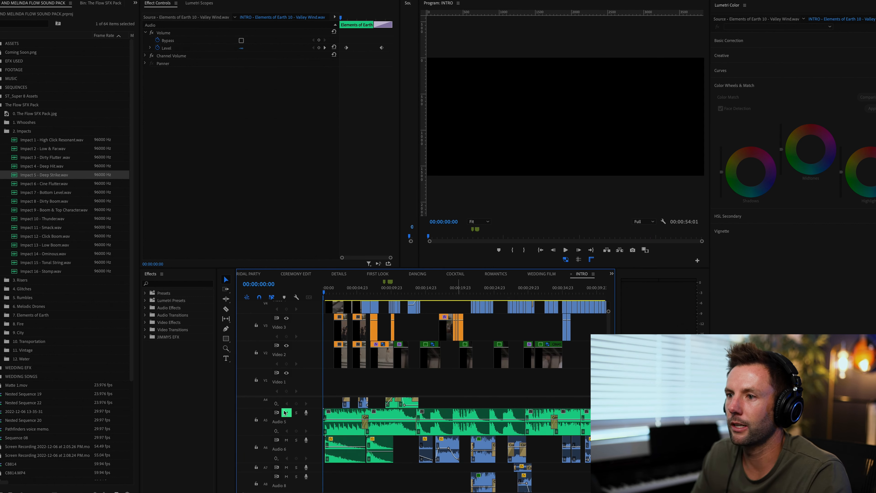
- Solo the Audio 6 and Audio 9 tracks and play them from the start of the sequence
scroll(392, 458, down, 2)
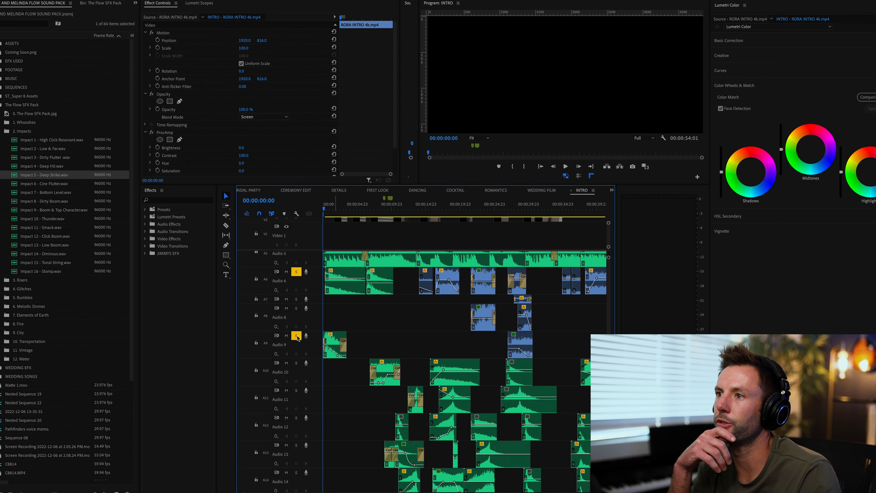
key(space)
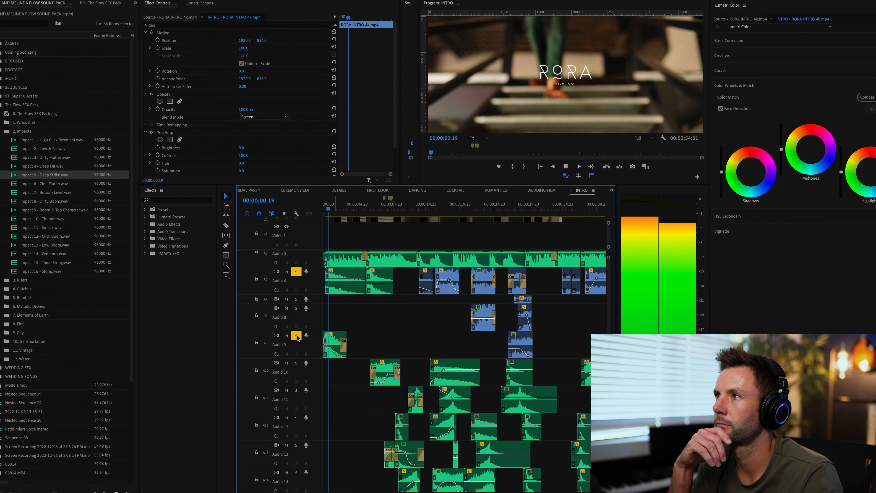
key(space)
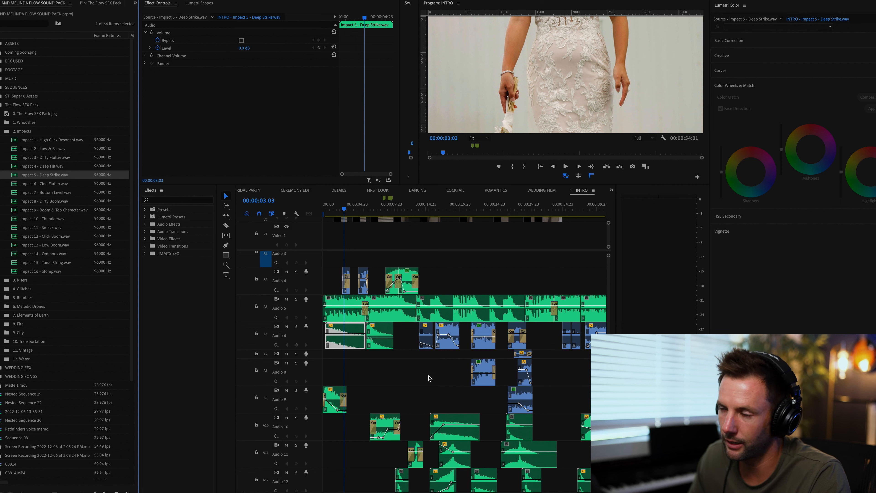
- Play the sequence again from 00:00:00:00 with the solos off, and park the playhead at 00:00:07:19
click(341, 211)
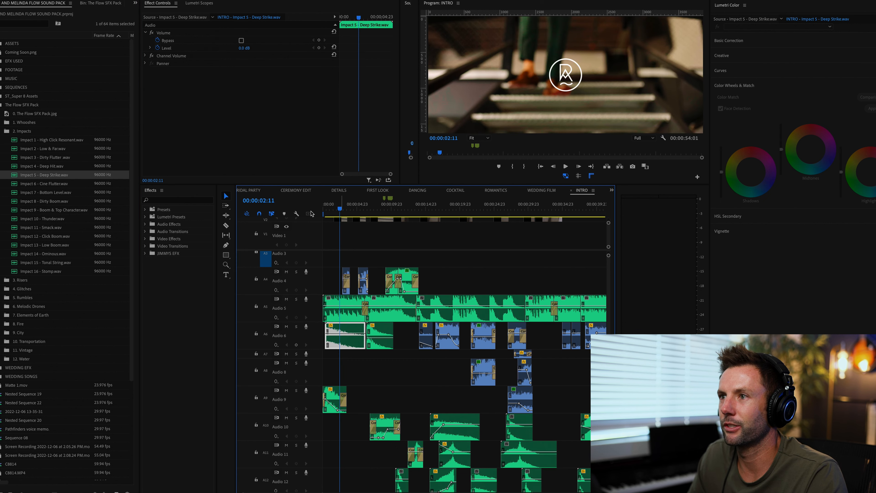
click(326, 209)
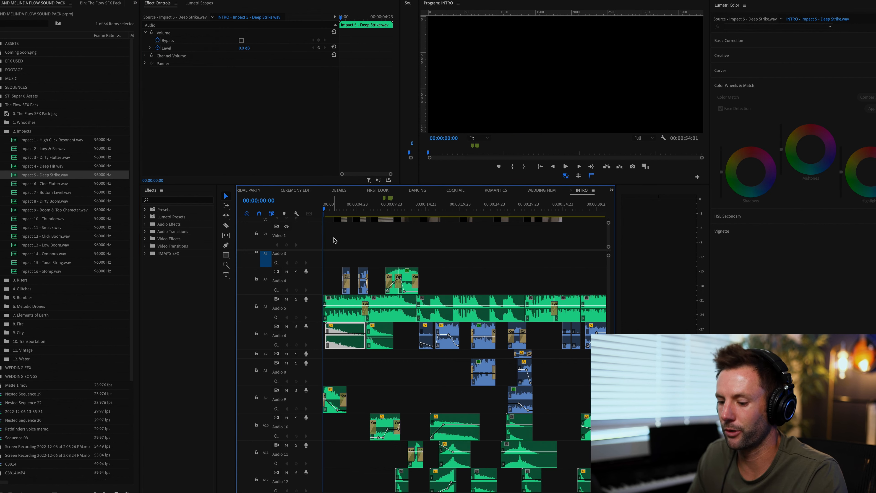
key(space)
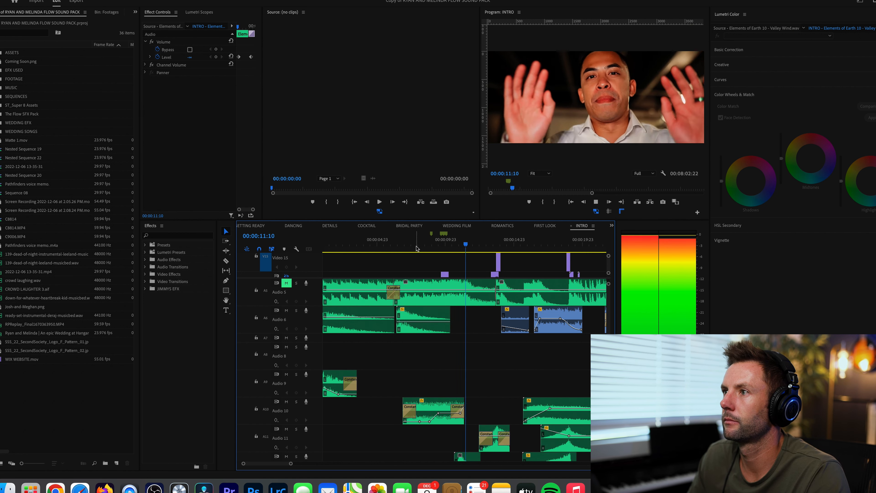
click(415, 247)
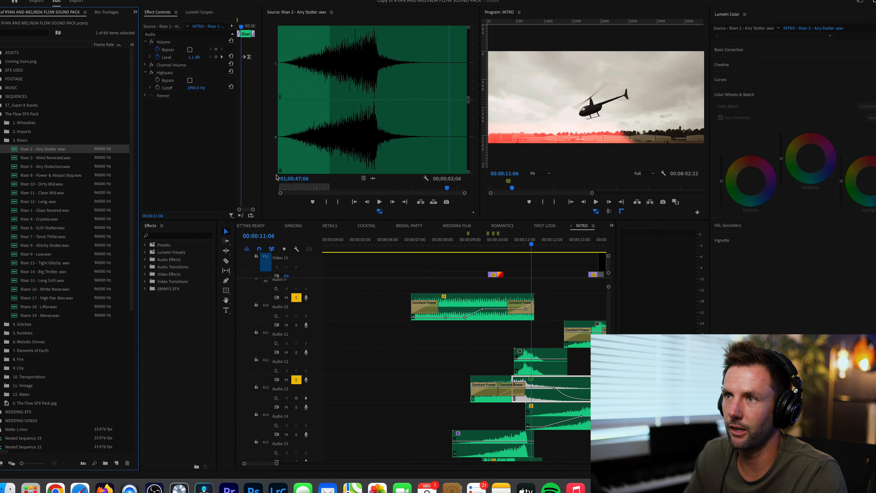
- Preview Riser 2 - Airy Stutter.wav from its start, and set the sequence playhead to 00:00:09:03
click(266, 189)
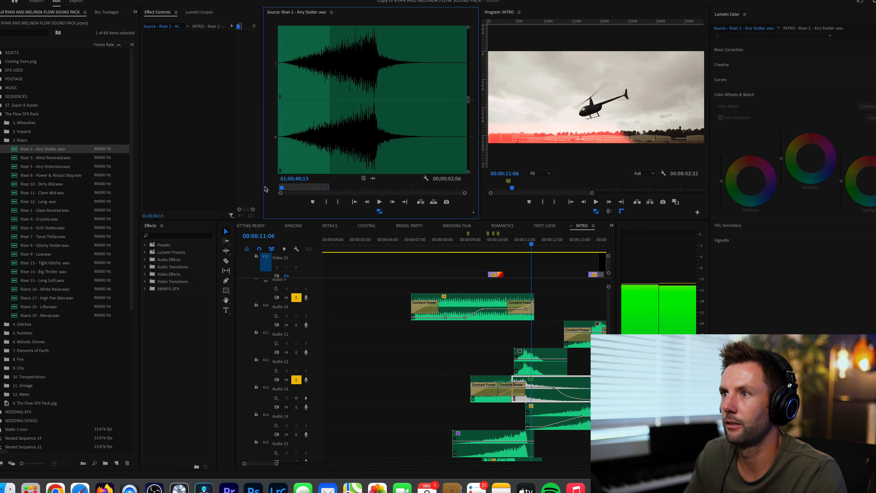
key(space)
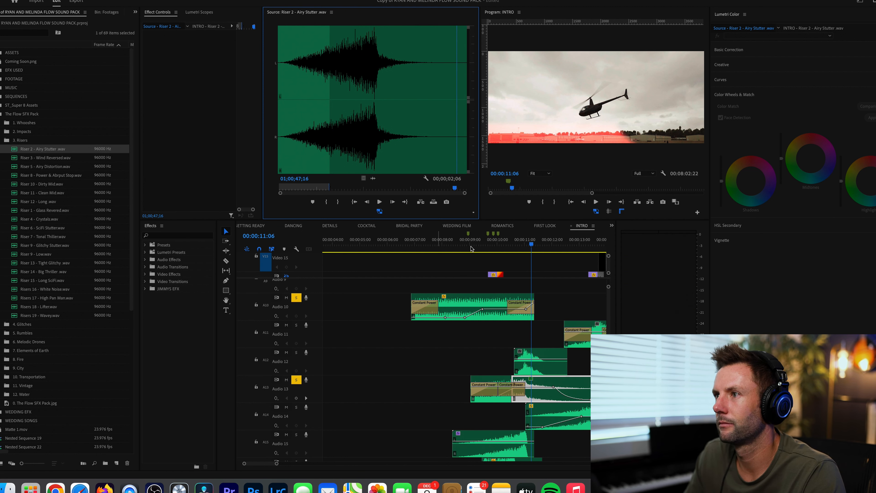
click(471, 246)
- Open the Riser 8 sound from the 3. Risers bin in the source monitor and preview it
double_click(15, 175)
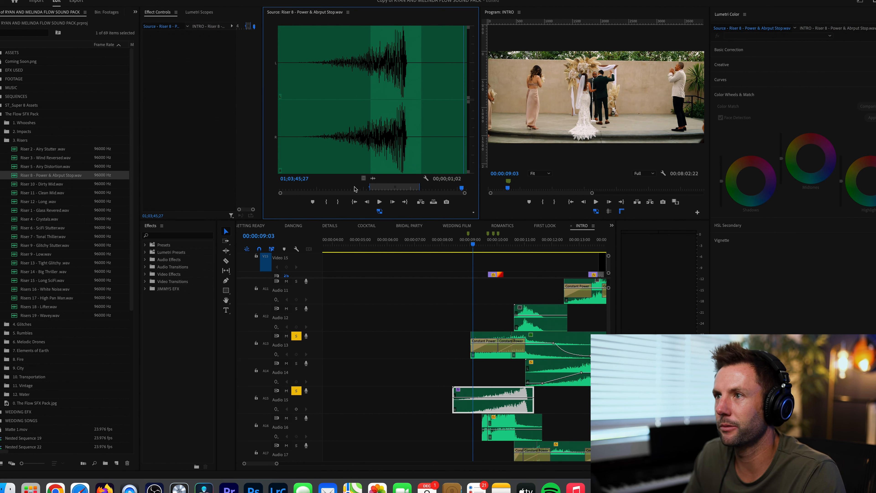
click(351, 189)
key(space)
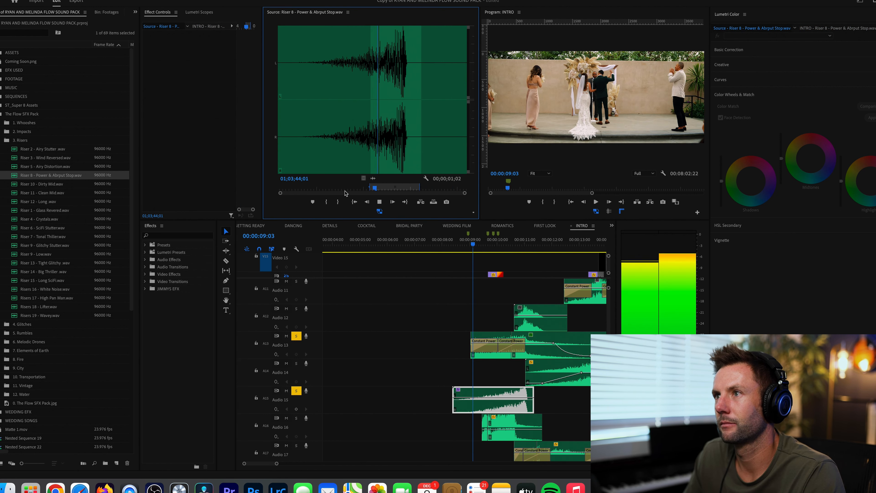
key(space)
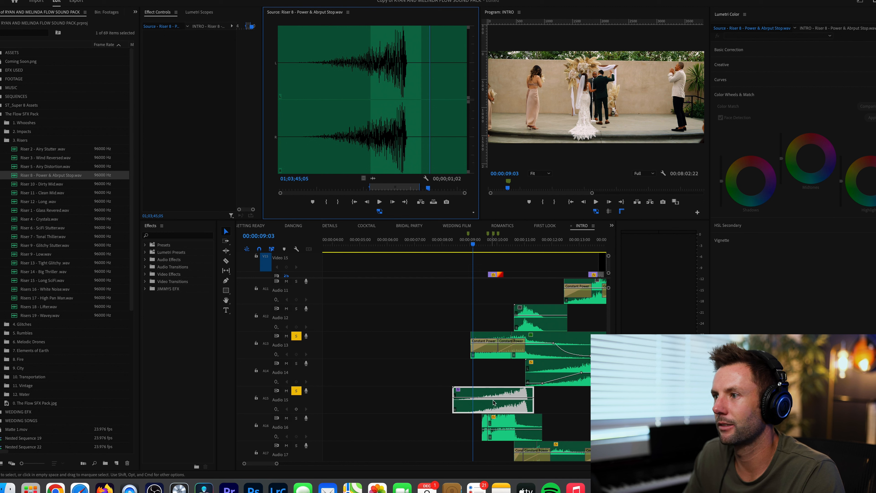
- Solo Audio 16 along with Audio 13 and Audio 15, and play the layered sounds from 00:00:09:13
click(465, 244)
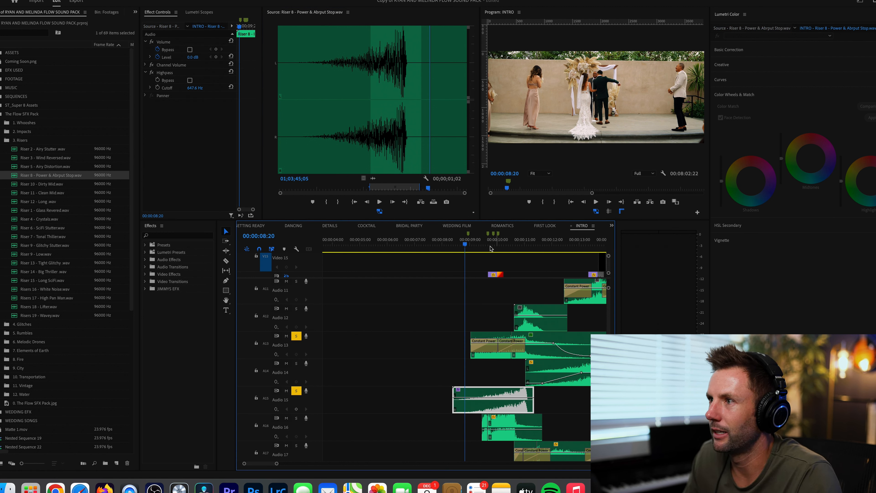
click(485, 245)
key(equal)
key(minus)
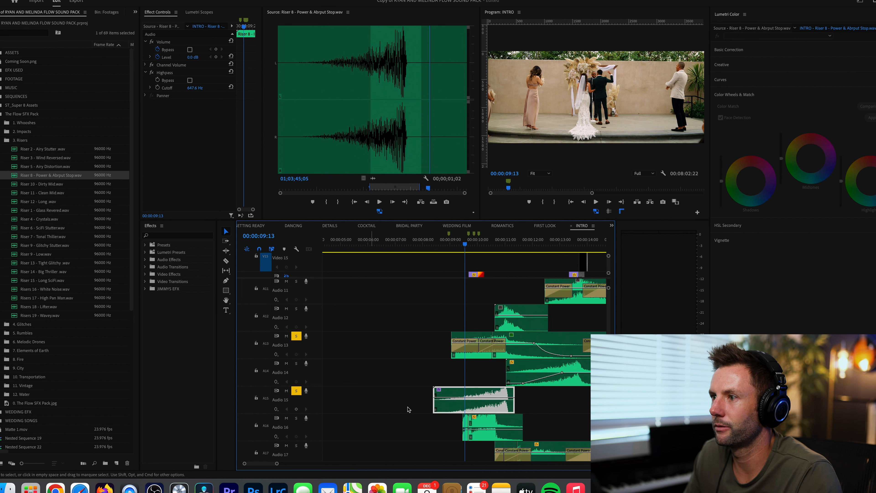
scroll(434, 407, down, 1)
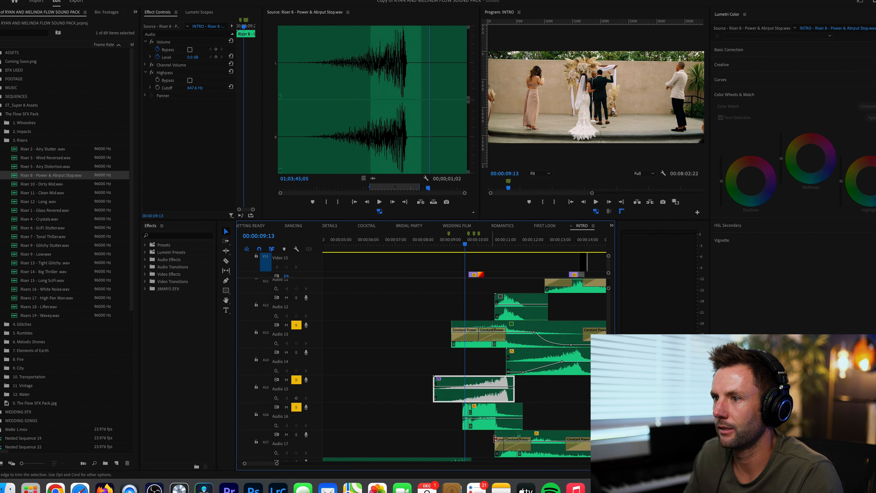
key(space)
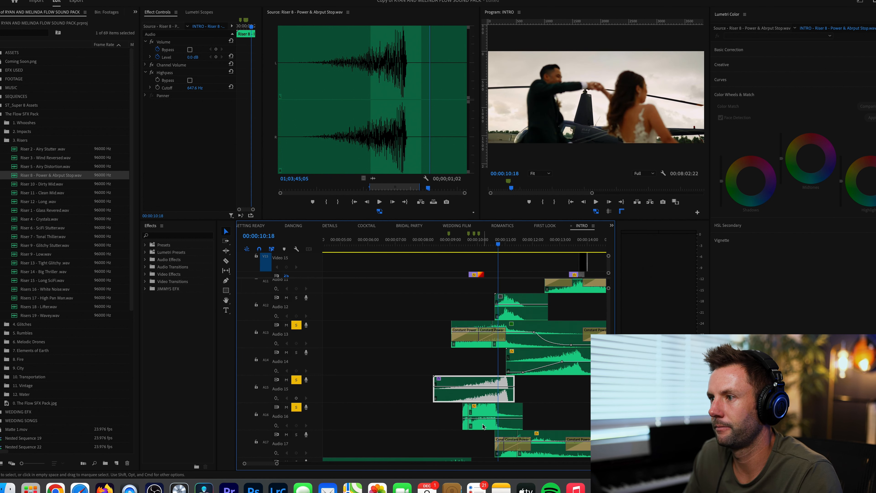
- Reveal the Audio 16 glitch clip's source in the project and open Glitch 7 - Electric.wav for preview
right_click(488, 427)
click(506, 434)
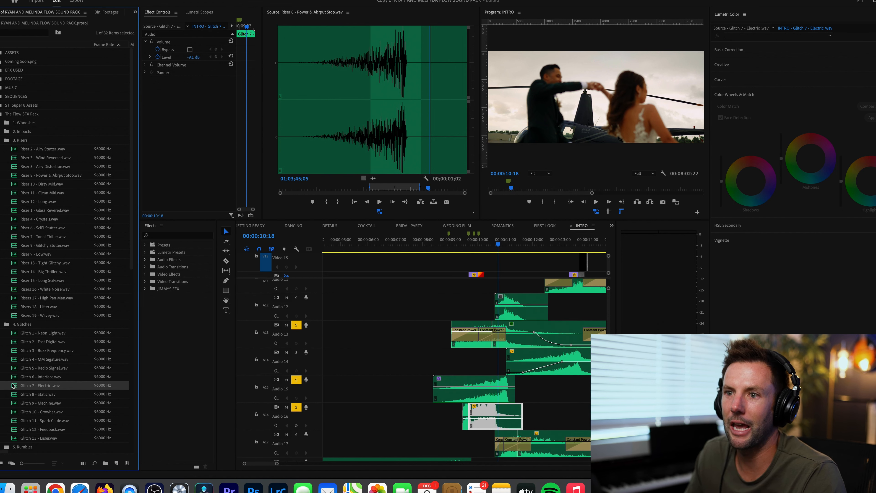
double_click(15, 386)
- Solo Audio 17 as well and play the layered sounds from 00:00:09:11
click(444, 243)
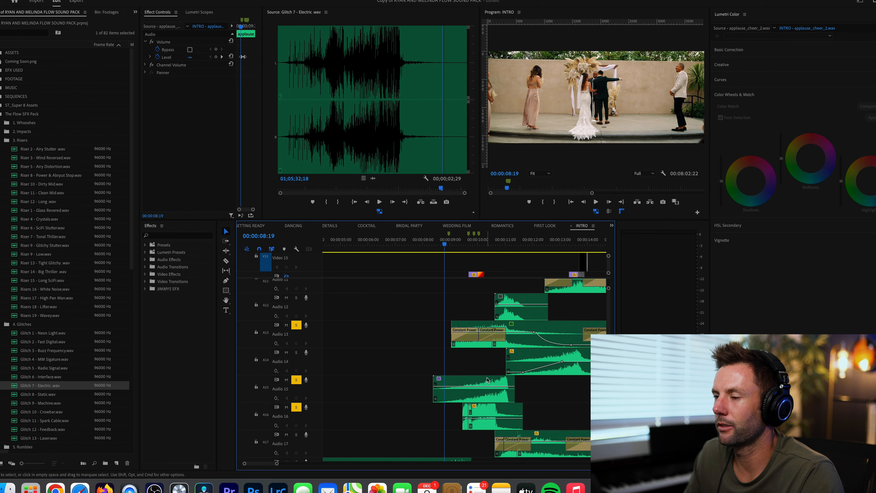
scroll(487, 379, down, 3)
scroll(479, 381, up, 3)
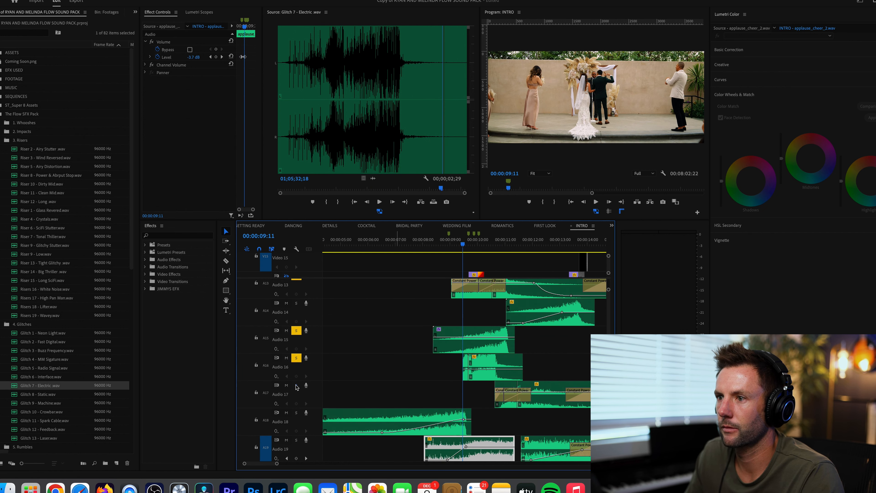
click(296, 386)
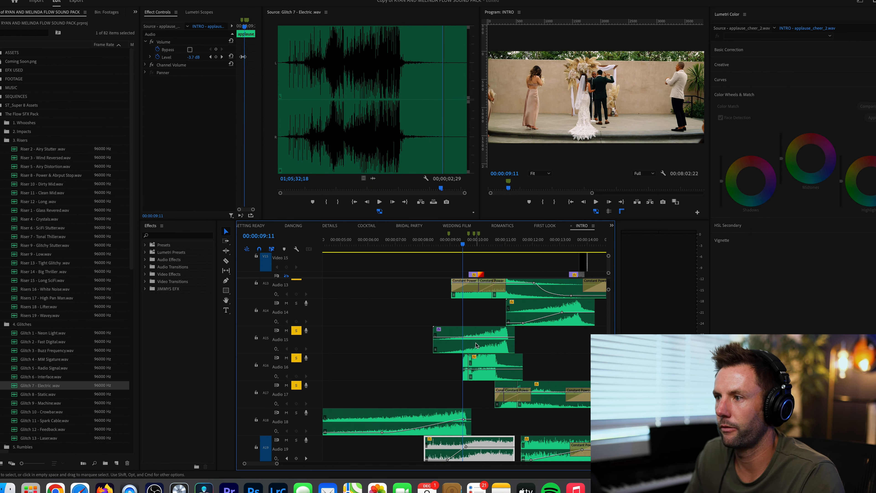
key(space)
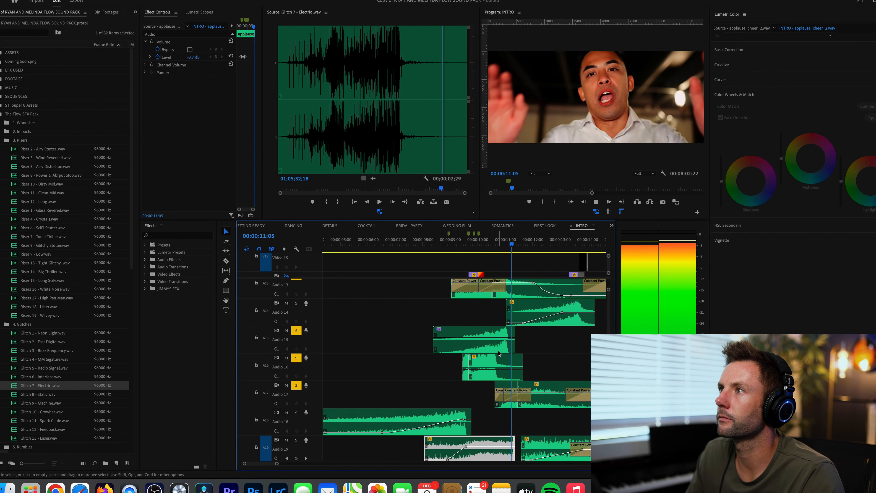
- Add Audio 12 and Audio 14 to the soloed tracks and listen to the combined layers
scroll(447, 284, up, 1)
scroll(448, 279, up, 2)
key(minus)
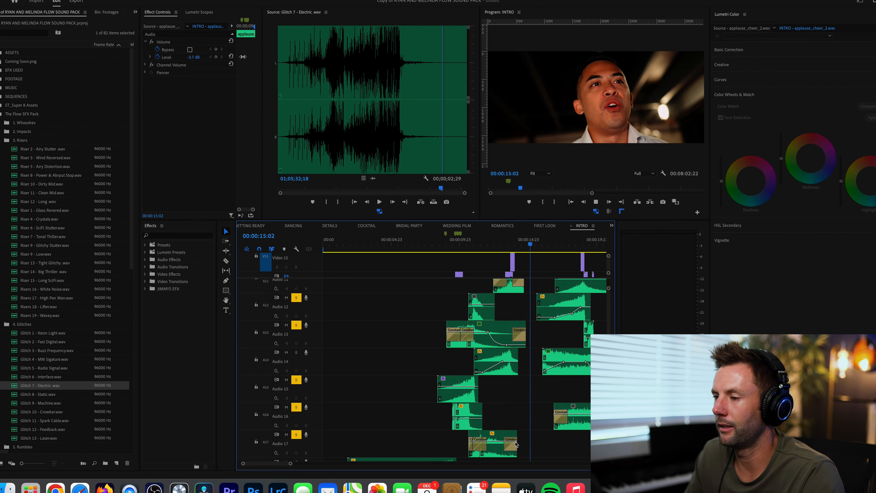
- Reveal the Audio 17 fire clip's source in the project and preview Fire 1 - Flame Thrower.wav from its beginning
scroll(501, 431, down, 2)
right_click(501, 432)
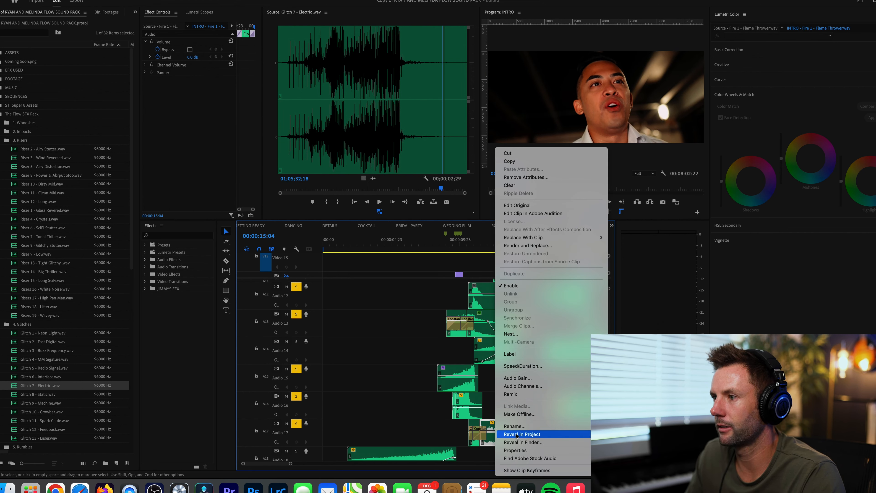
click(521, 434)
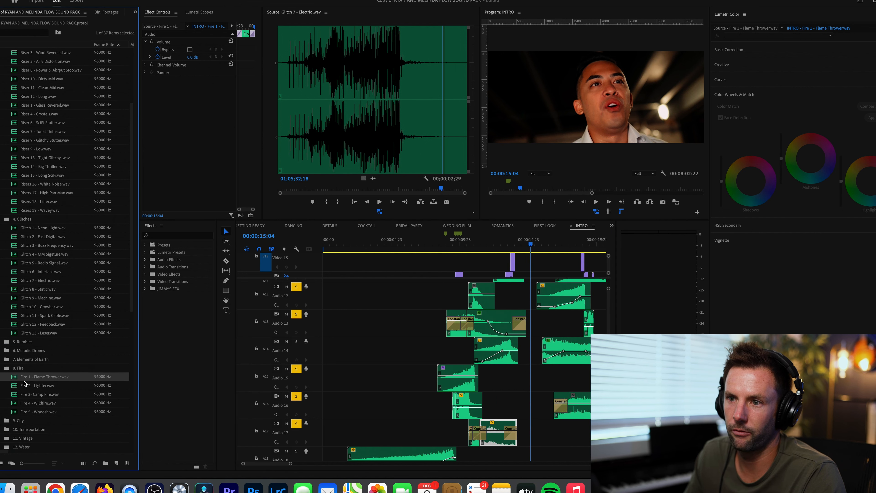
double_click(15, 380)
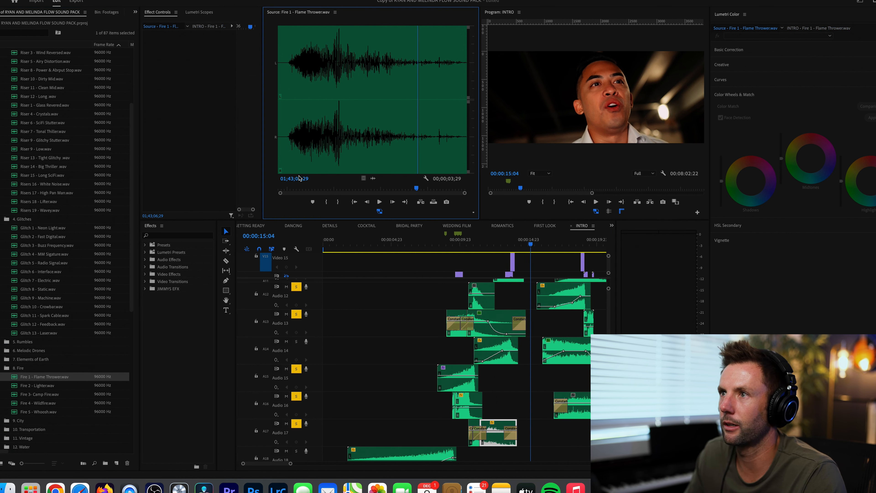
drag(290, 189, 285, 189)
key(space)
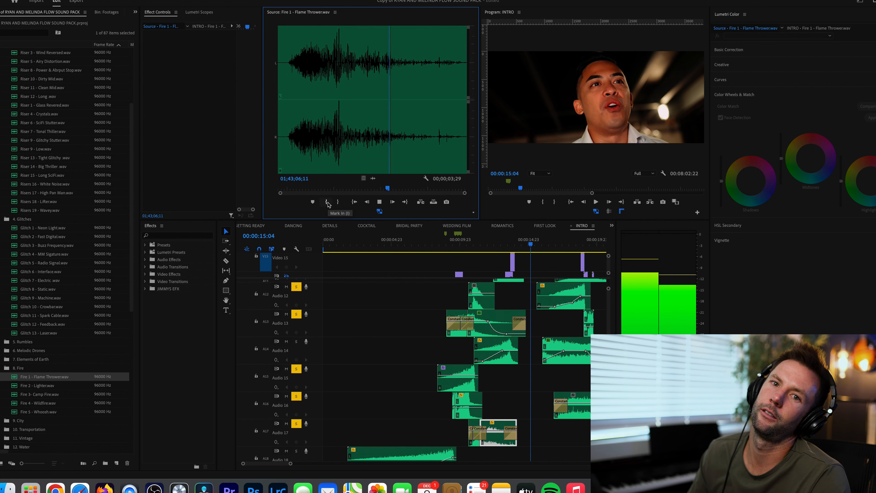
key(space)
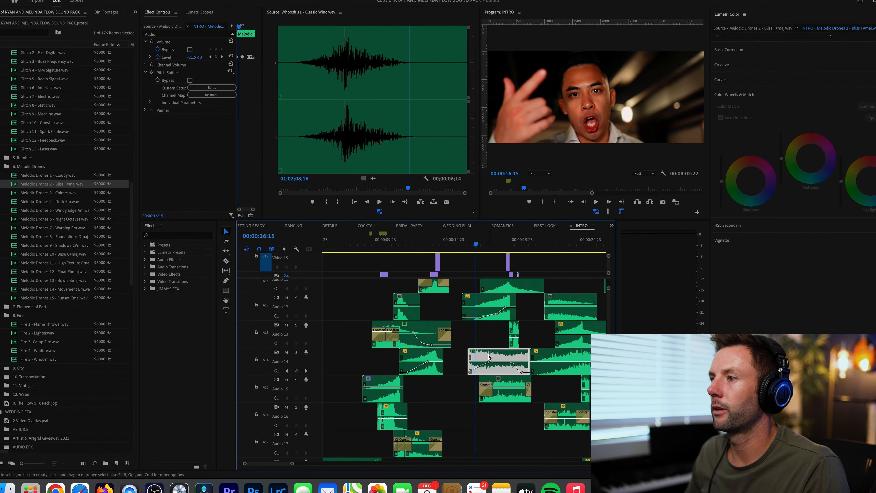
- Reveal the selected Audio 14 drone clip's source in the project and preview Melodic Drones 2 - Bliss F#maj.wav
right_click(489, 357)
click(523, 436)
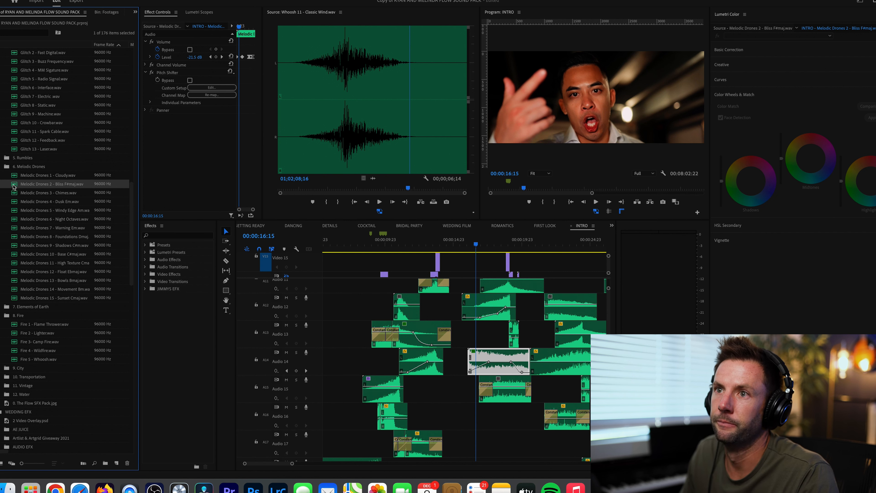
double_click(14, 186)
key(space)
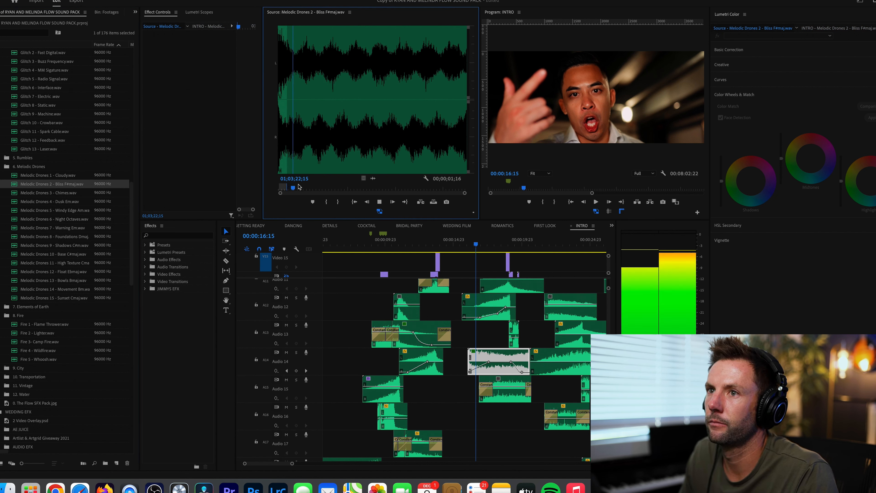
key(space)
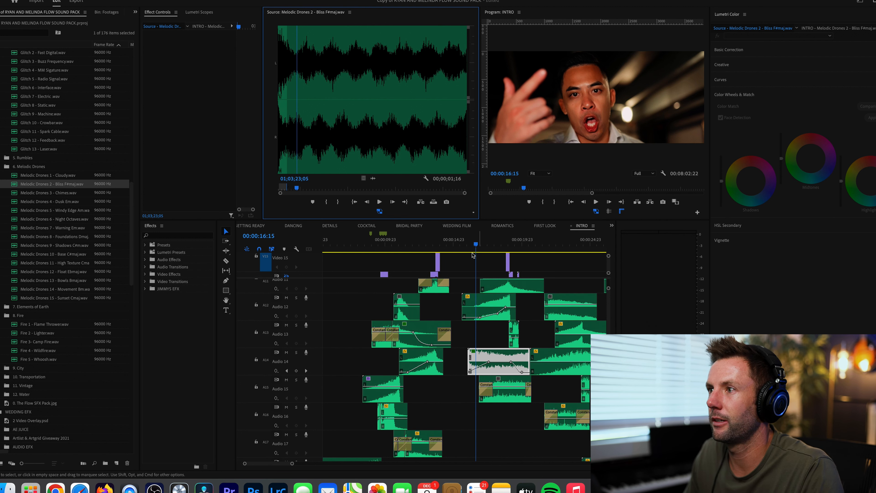
- Place the playhead at 00:00:16:05 and examine the Pitch Shifter settings of the Audio 14 drone clip
click(470, 250)
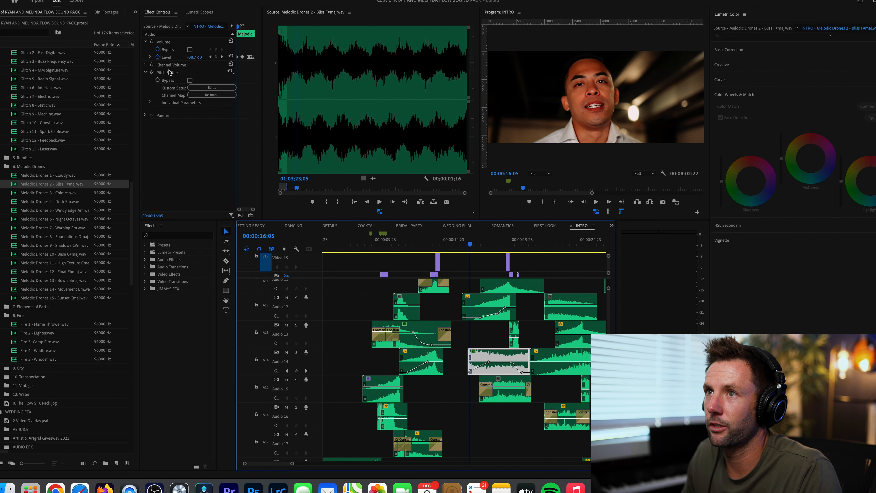
click(168, 72)
click(198, 87)
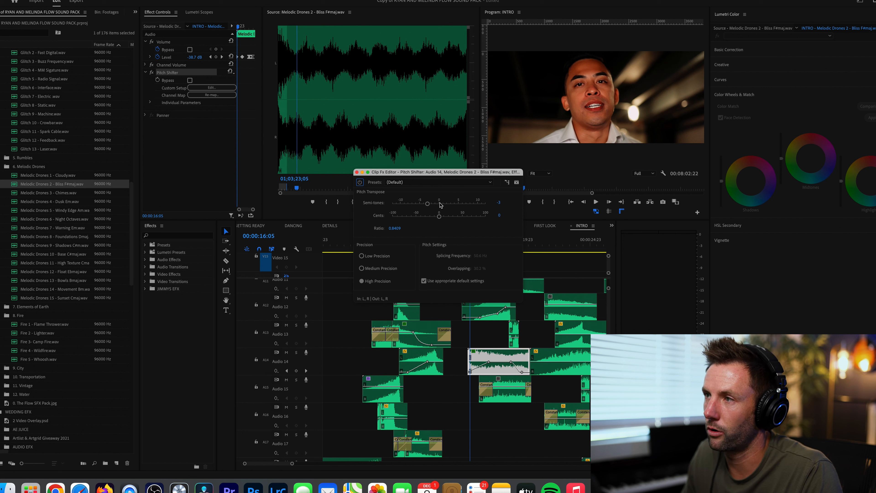
click(356, 172)
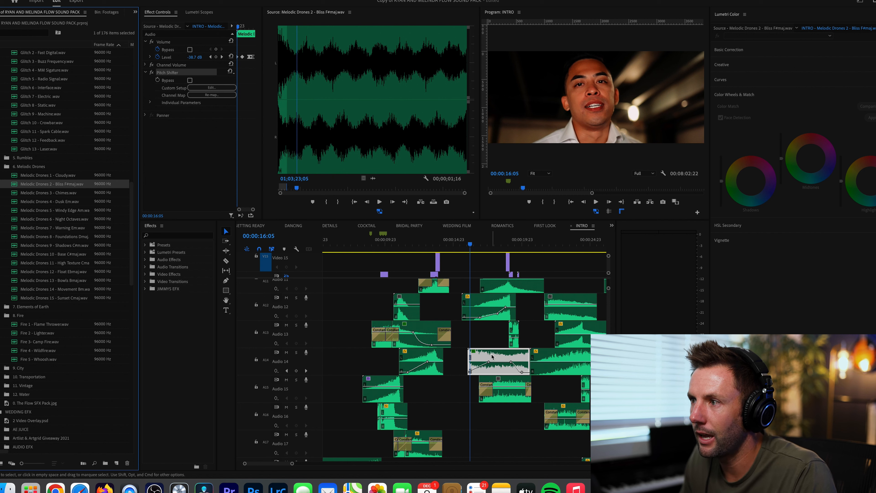
- Solo Audio 14 and play the pitch-shifted drone clip on its own
click(296, 352)
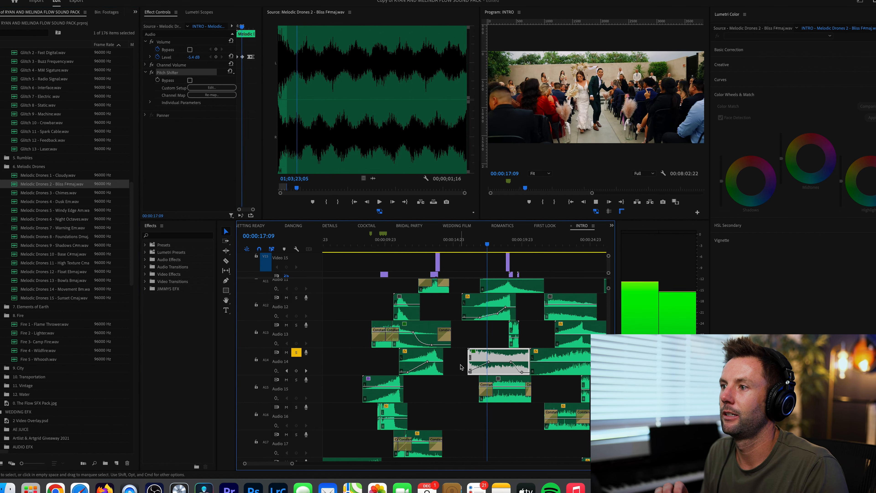
key(space)
scroll(495, 352, up, 2)
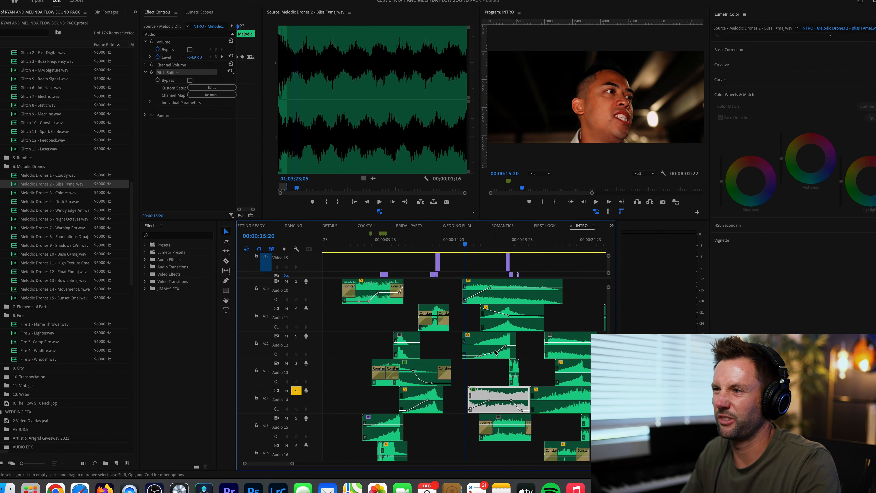
- Solo Audio 5 together with the already soloed Audio 14 drone track and play both from about 00:00:14 past 00:00:18:23
scroll(466, 314, up, 1)
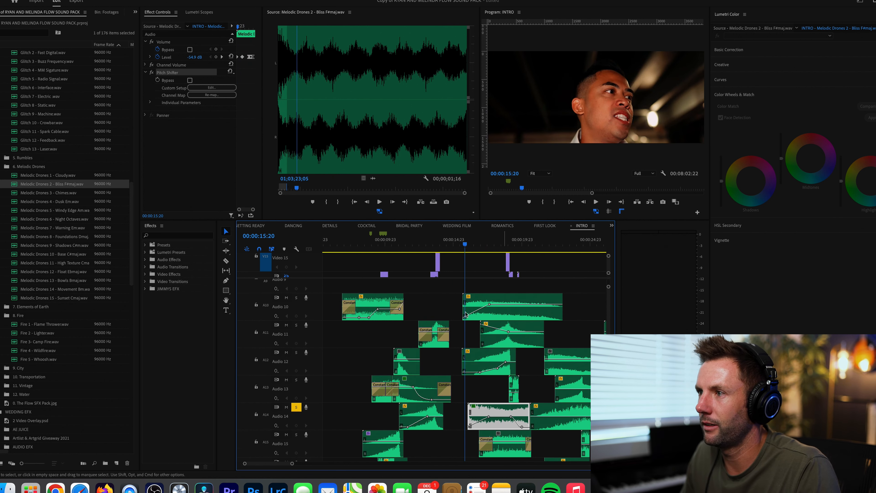
scroll(466, 314, up, 1)
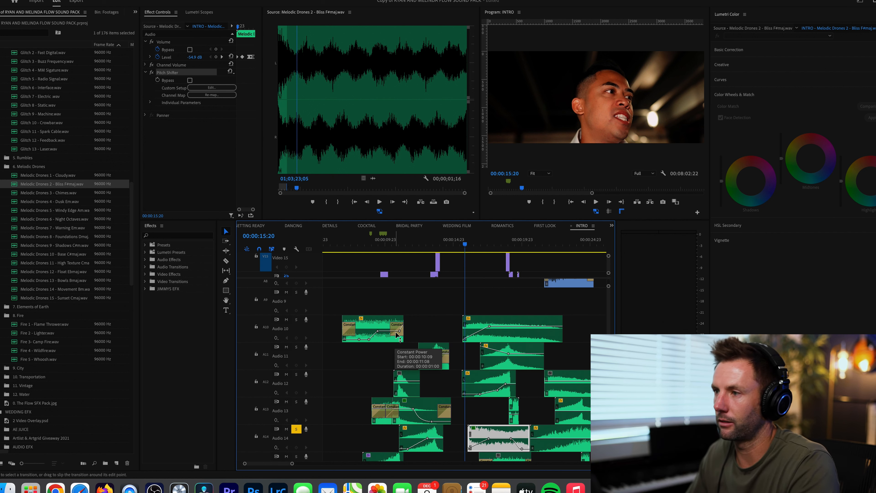
scroll(401, 332, up, 2)
scroll(401, 332, up, 3)
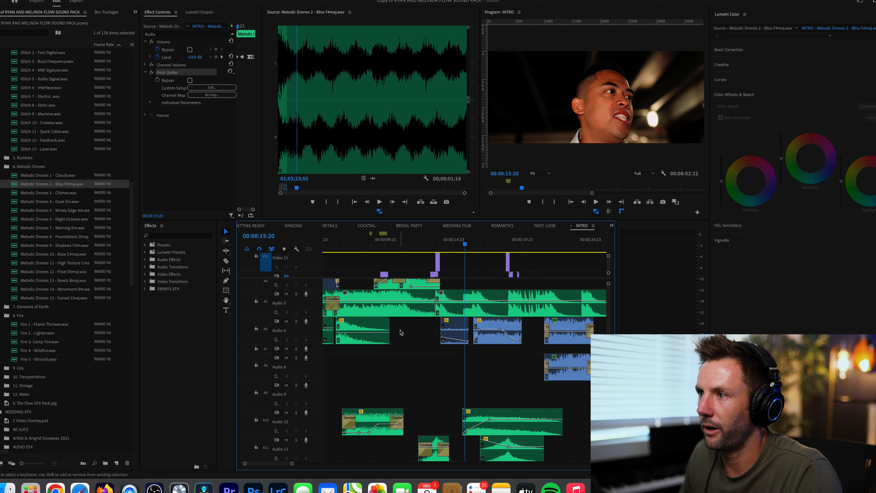
click(295, 294)
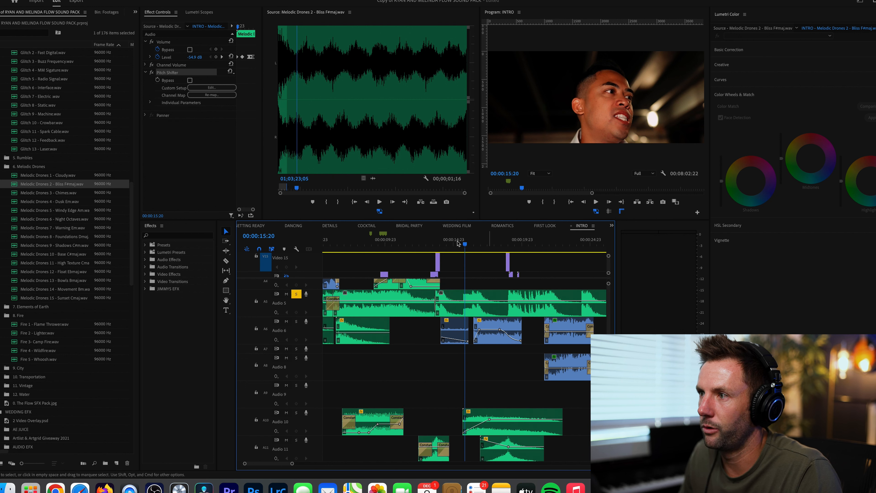
click(445, 243)
key(space)
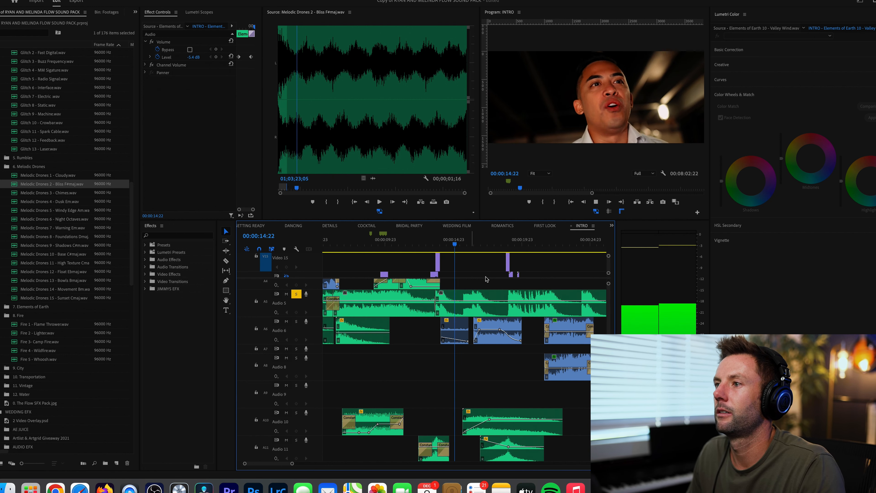
scroll(497, 341, down, 1)
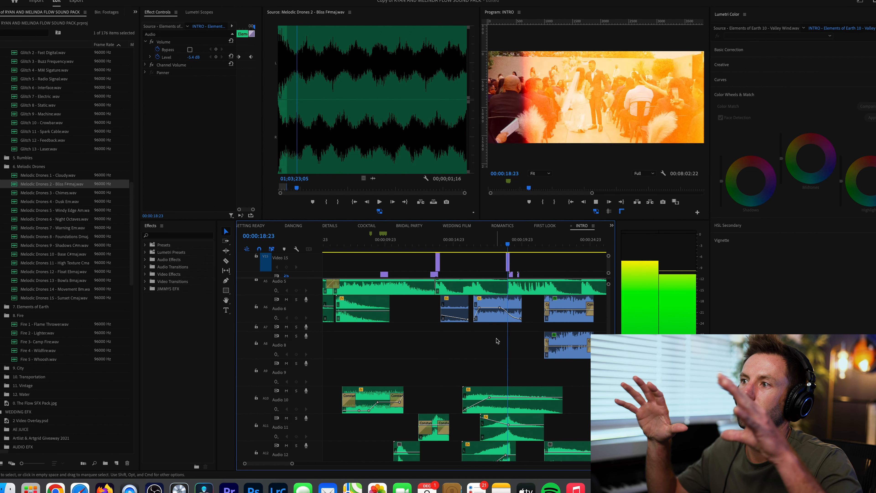
key(space)
- Return the playhead to 00:00:15:15 and examine the sound effect clips stacked on Audio 10 to Audio 13
drag(478, 247, 462, 247)
scroll(494, 439, down, 1)
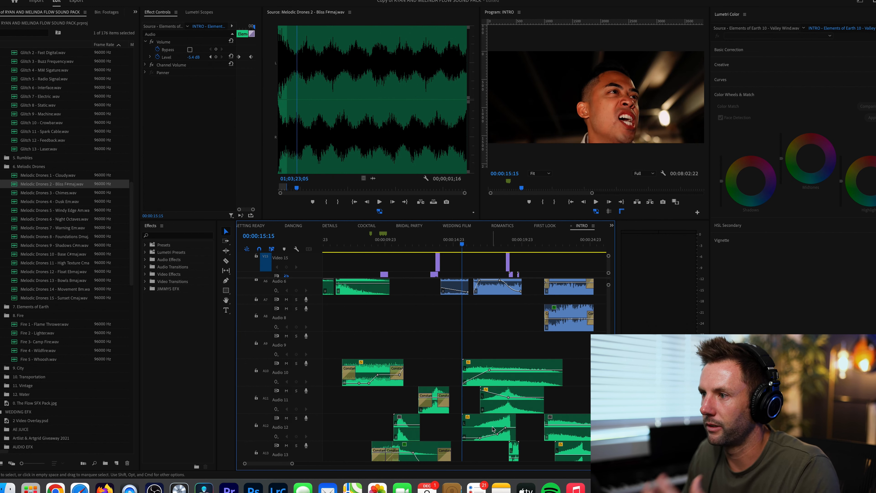
scroll(493, 429, down, 2)
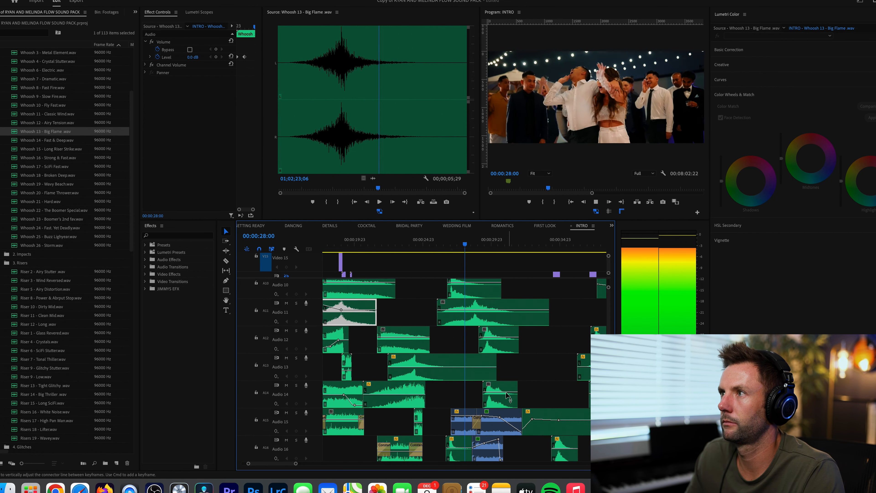
- Examine the soloed and muted audio tracks and their layered clips around 00:00:26:17, from Audio 1 down to Audio 17
scroll(507, 395, up, 1)
key(minus)
scroll(504, 396, down, 1)
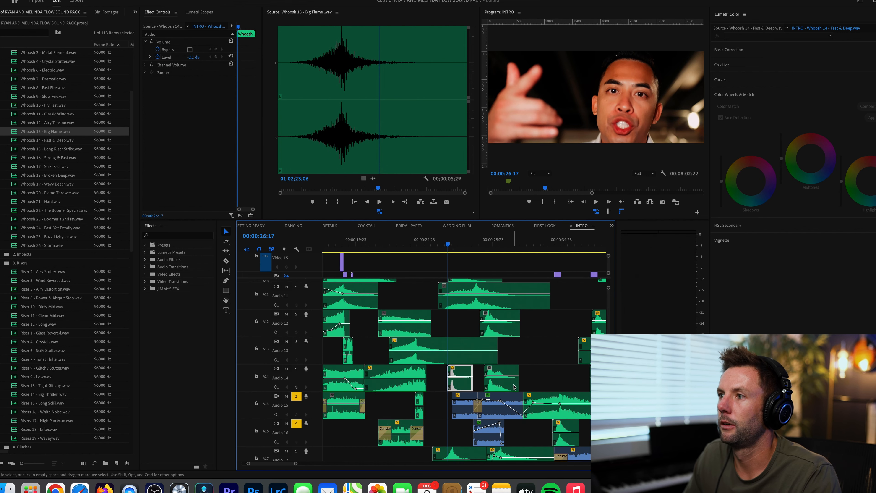
scroll(514, 386, up, 1)
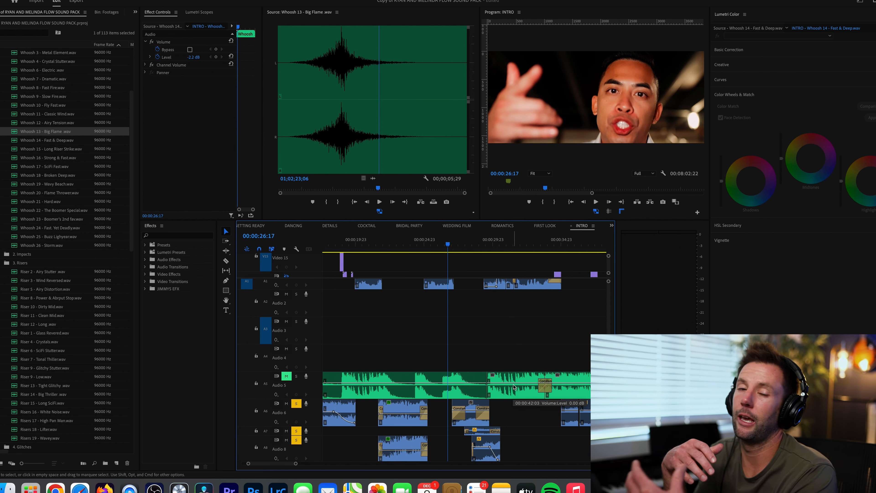
scroll(519, 413, down, 3)
scroll(521, 416, down, 1)
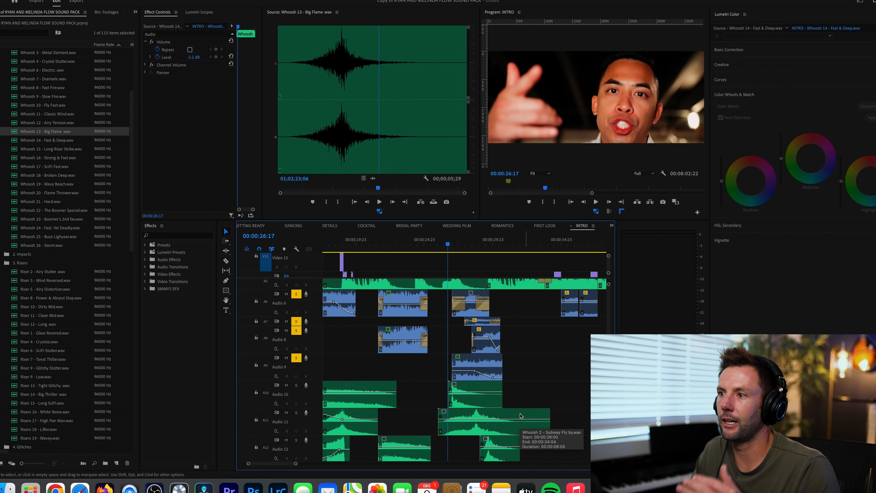
scroll(521, 416, up, 4)
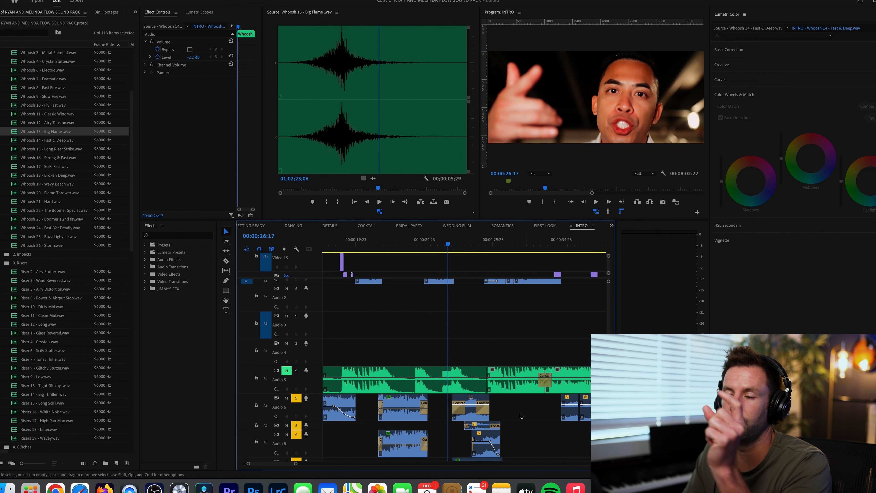
scroll(520, 416, down, 10)
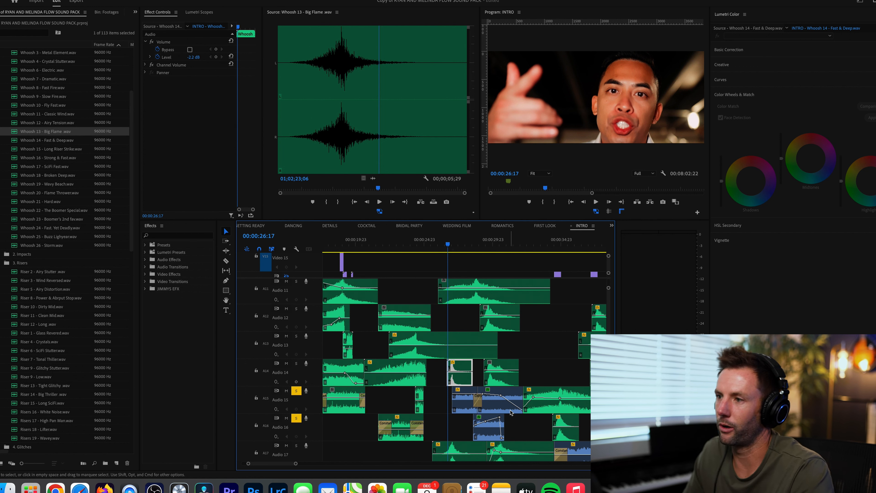
- Play the soloed tracks from 00:00:26:17 to 00:00:31:20 and return the playhead to 00:00:26:05
key(space)
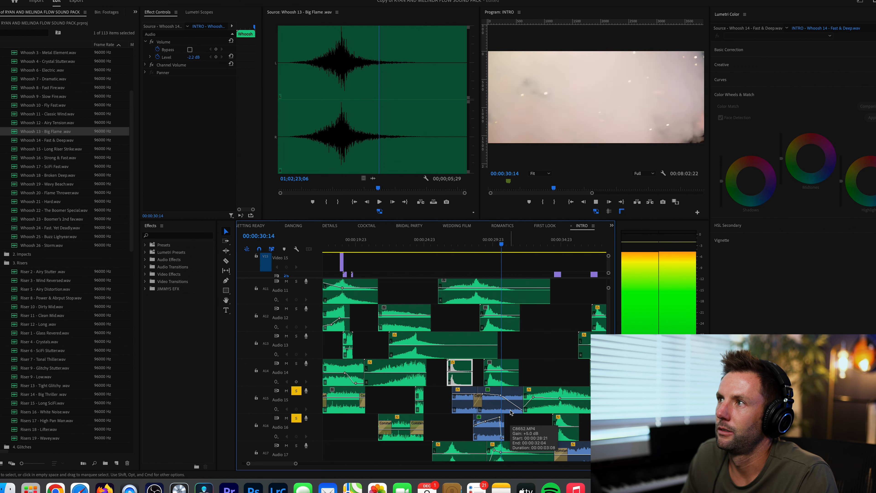
key(space)
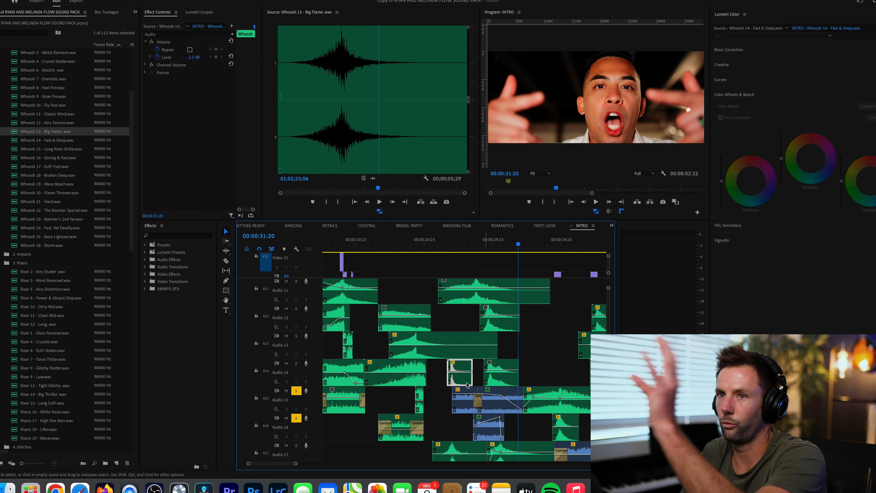
click(441, 242)
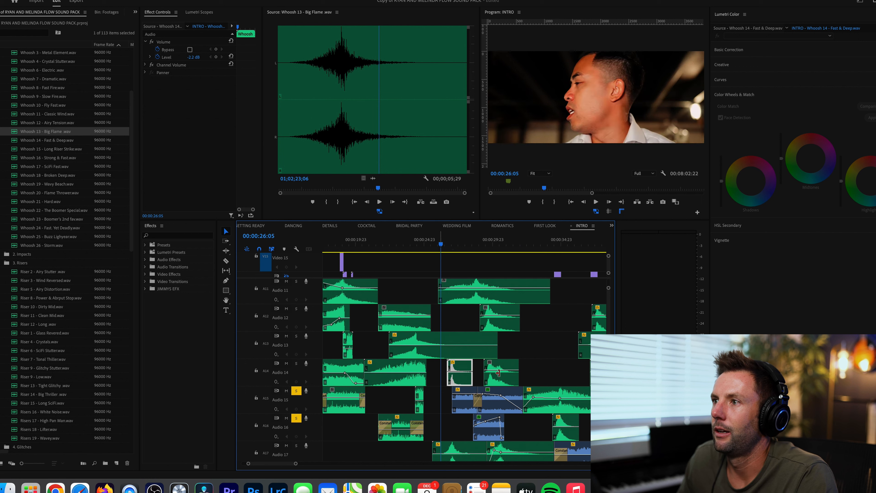
- Add Audio 10, Audio 11 and Audio 14 to the soloed tracks and play the layered whooshes from 00:00:27:00
scroll(500, 363, up, 6)
scroll(500, 363, up, 1)
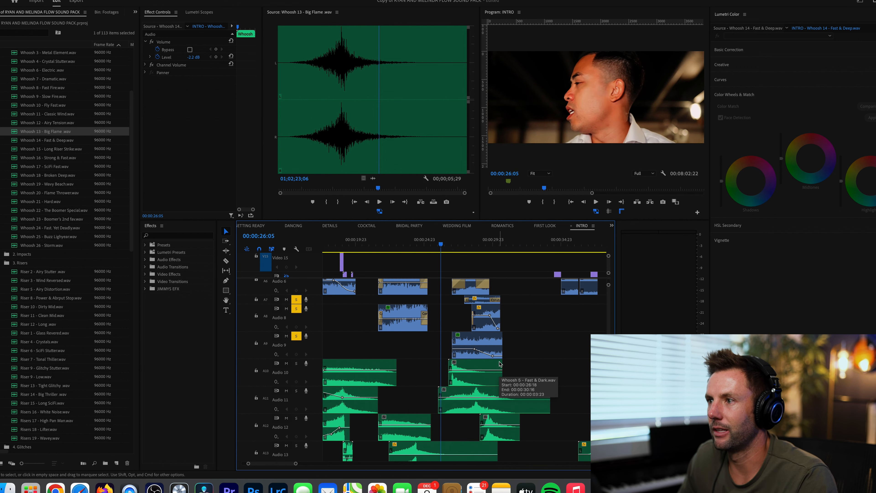
scroll(495, 360, down, 3)
scroll(495, 360, up, 3)
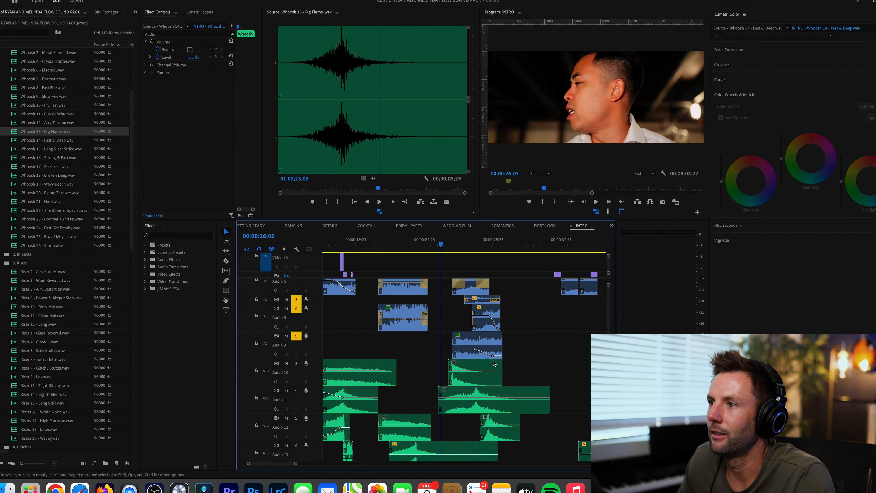
scroll(495, 361, up, 5)
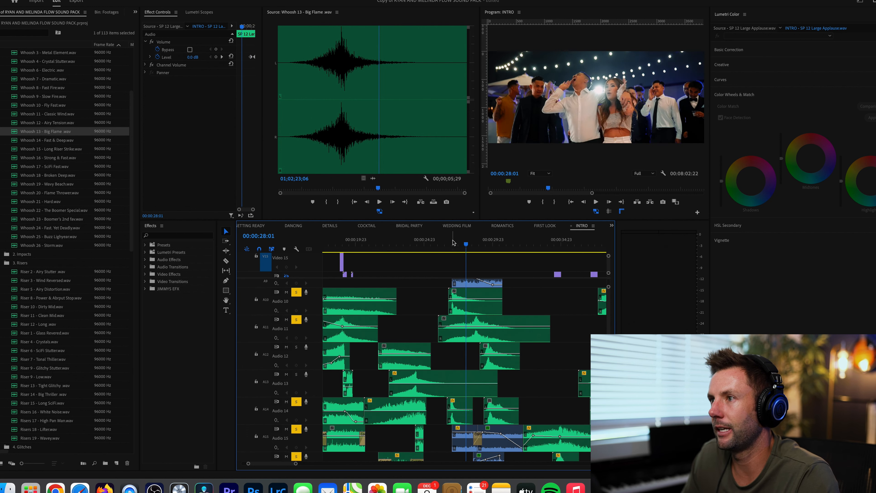
click(453, 243)
key(d)
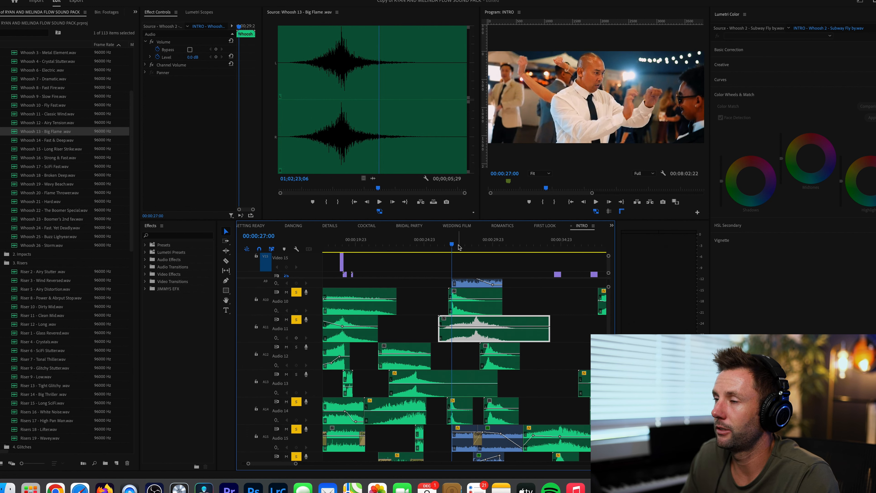
key(space)
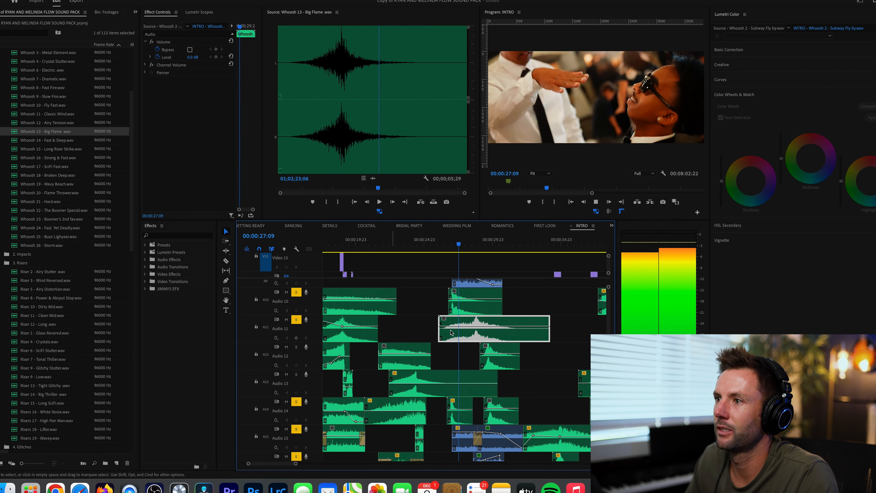
key(space)
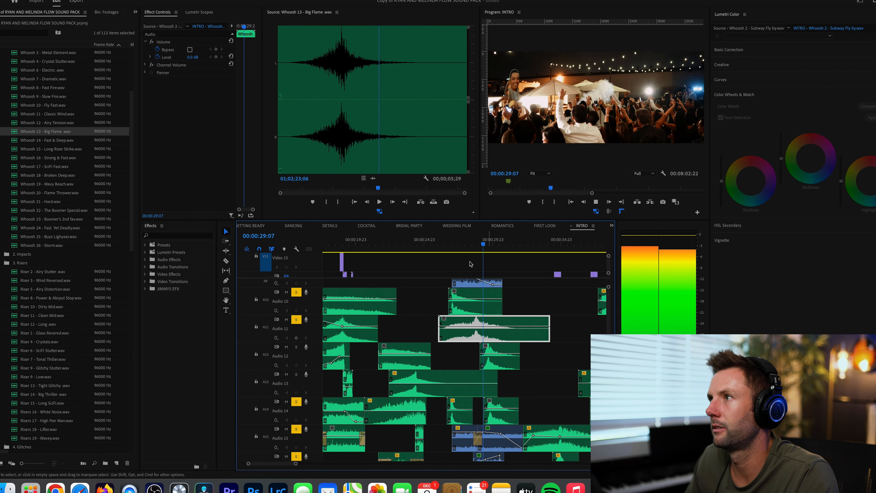
- Place the playhead at 00:00:28:00, examine the lower whoosh tracks, and preview the Audio 17 clip's source, Whoosh 13 - Big Flame.wav
click(466, 247)
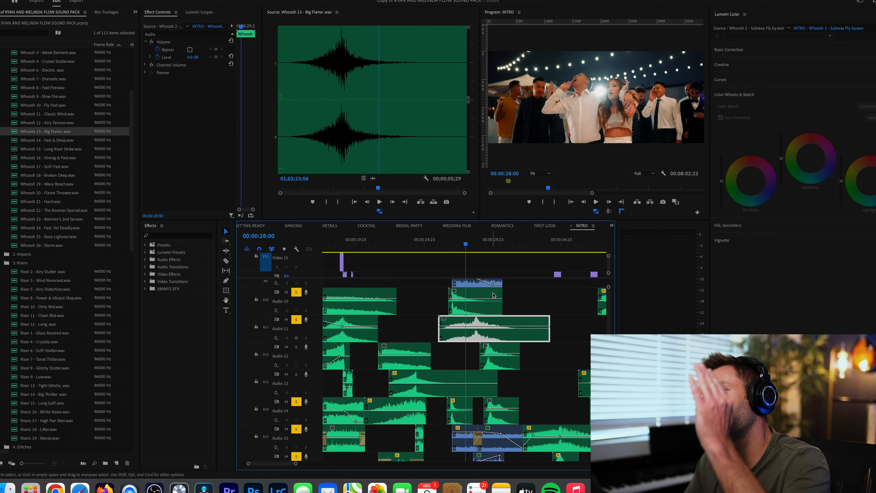
scroll(493, 295, up, 8)
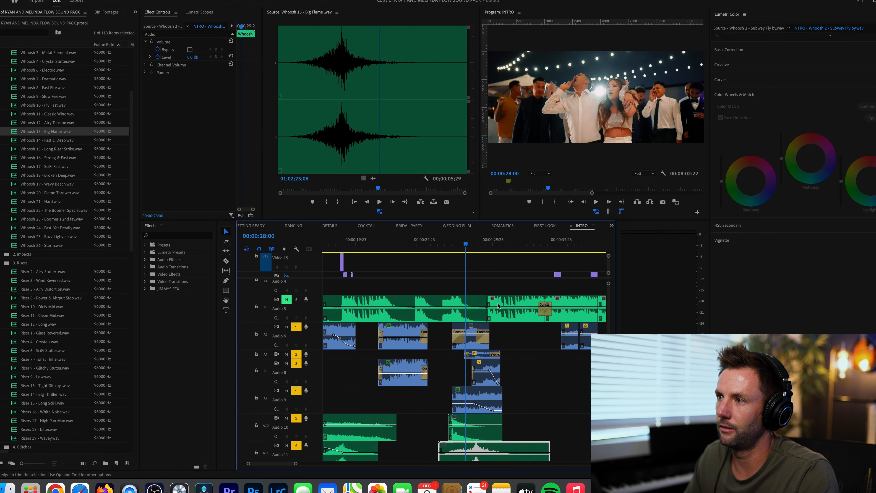
scroll(498, 305, down, 6)
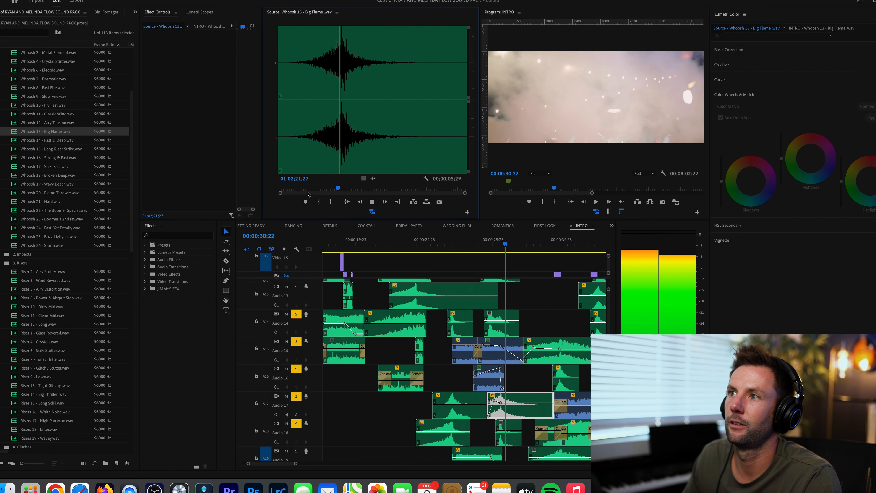
key(space)
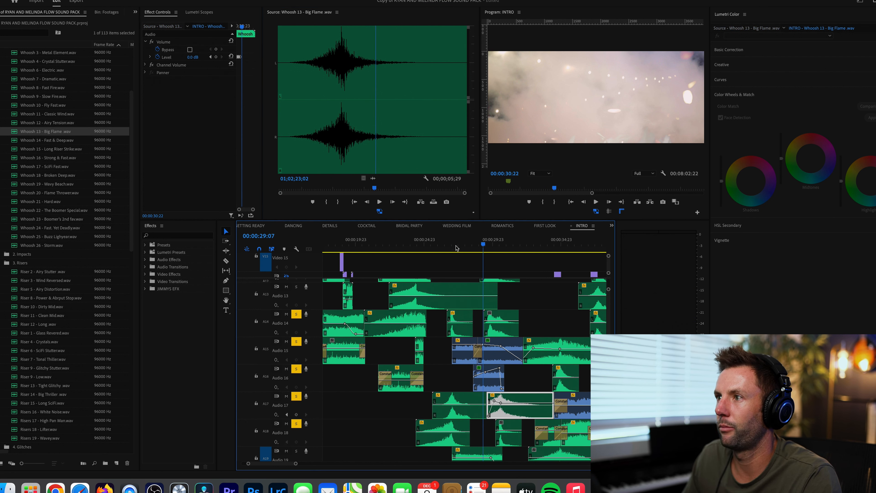
- Play the soloed layers from about 00:00:28 to 00:00:32:06 and examine the SP 12 Large Applause clip on Audio 19
click(464, 248)
key(space)
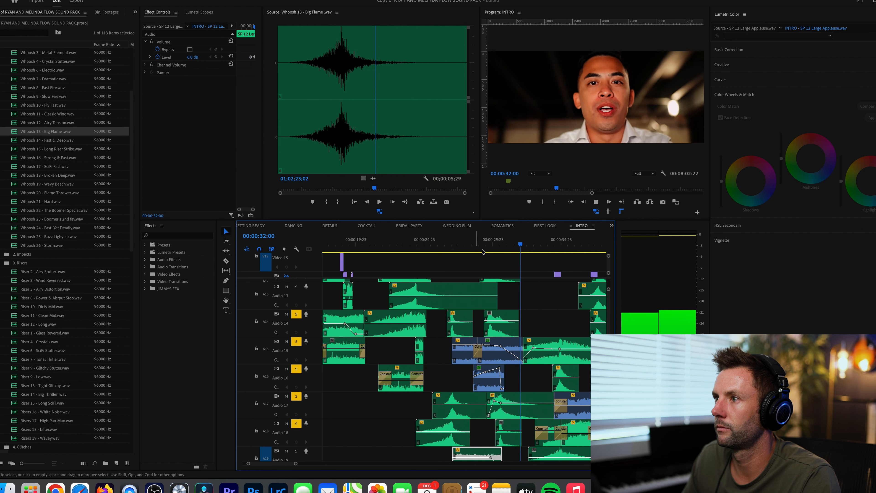
key(space)
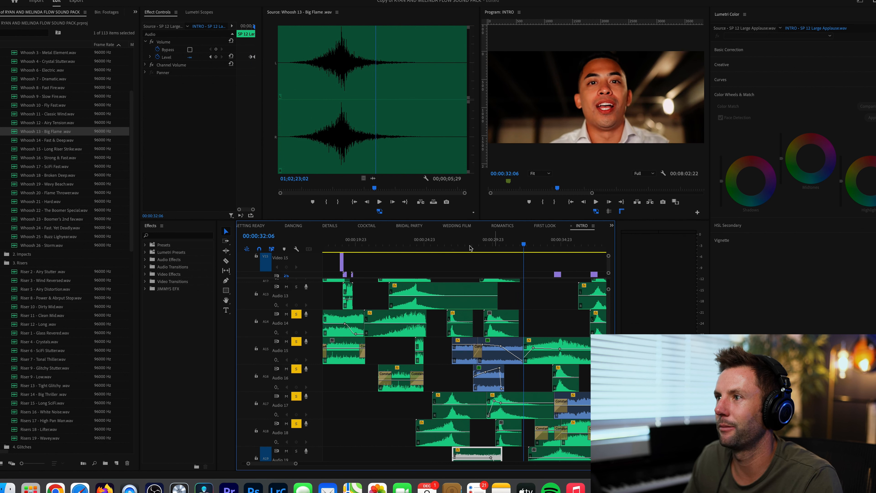
click(468, 246)
scroll(482, 398, down, 3)
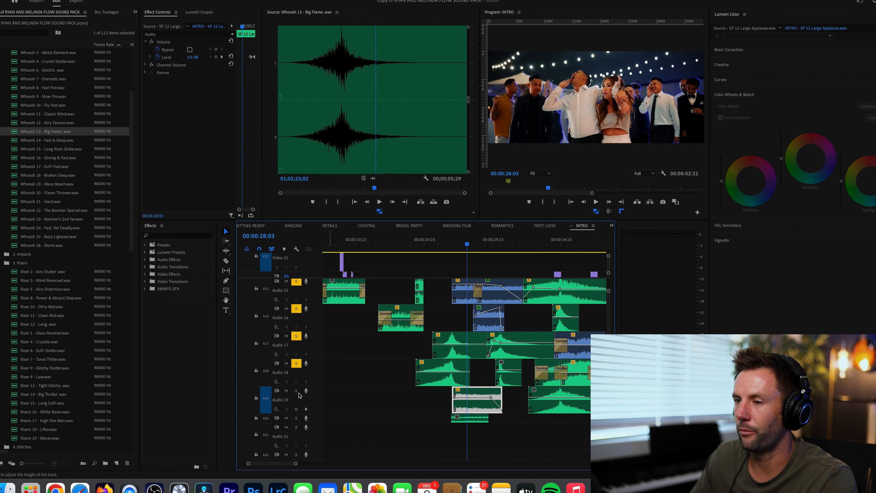
click(452, 247)
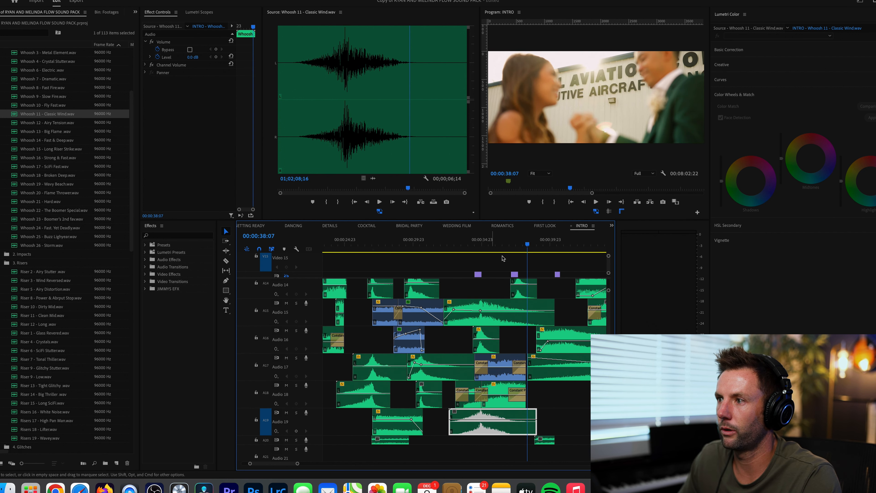
- Place the playhead at 00:00:34:19 and play the layered transition sounds through to 00:00:40:10
click(479, 247)
scroll(541, 317, right, 1)
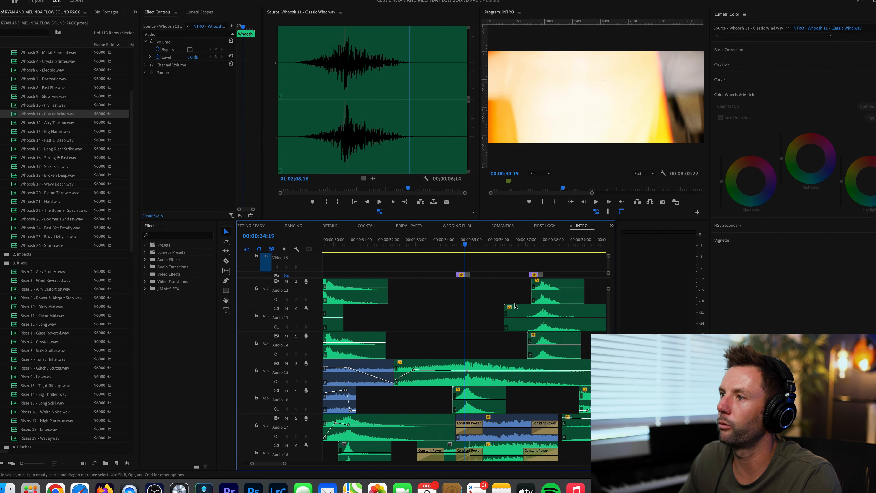
scroll(479, 263, up, 5)
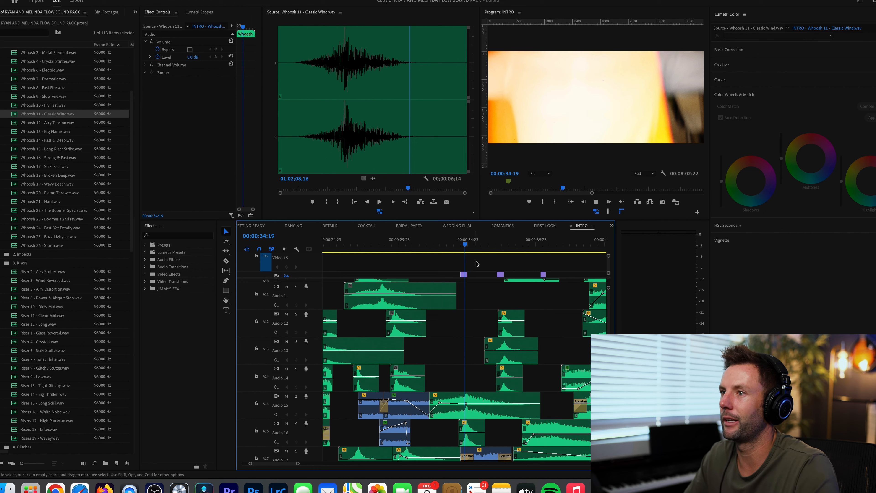
key(space)
scroll(522, 326, up, 1)
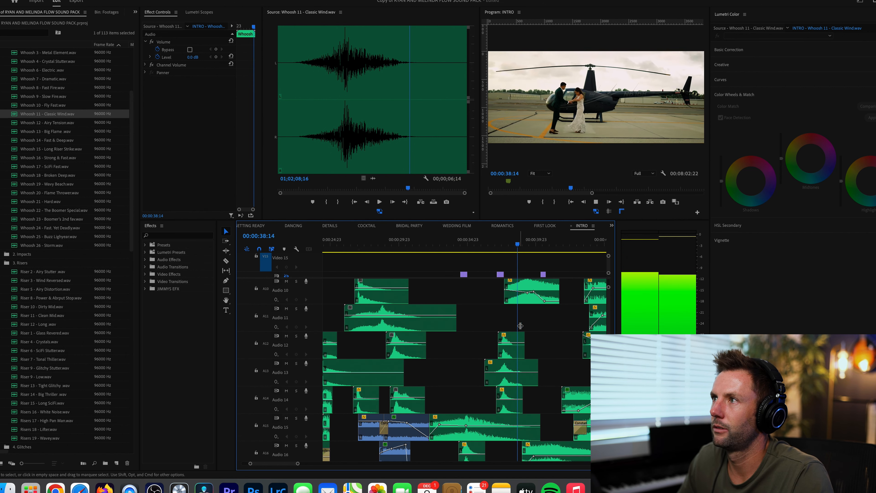
scroll(500, 326, right, 3)
key(space)
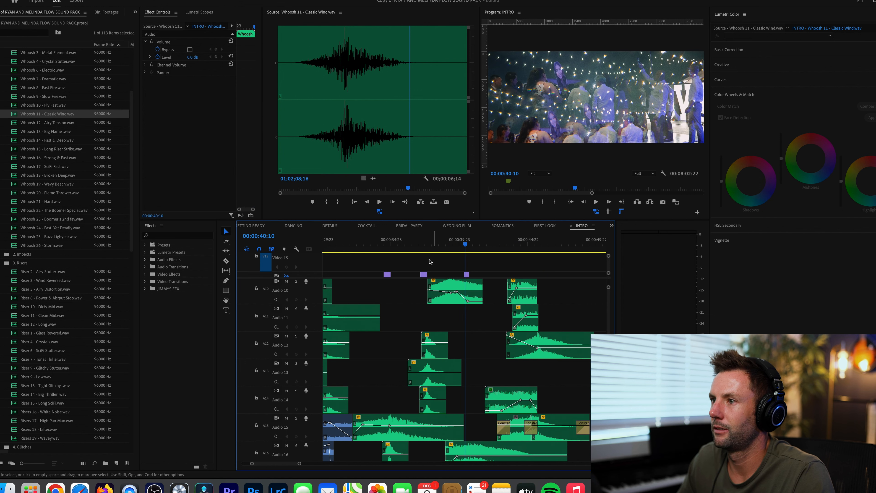
- Place the playhead at 00:00:37:18 and examine the sound effect clips layered from Audio 10 down to Audio 20
click(429, 244)
scroll(455, 315, up, 1)
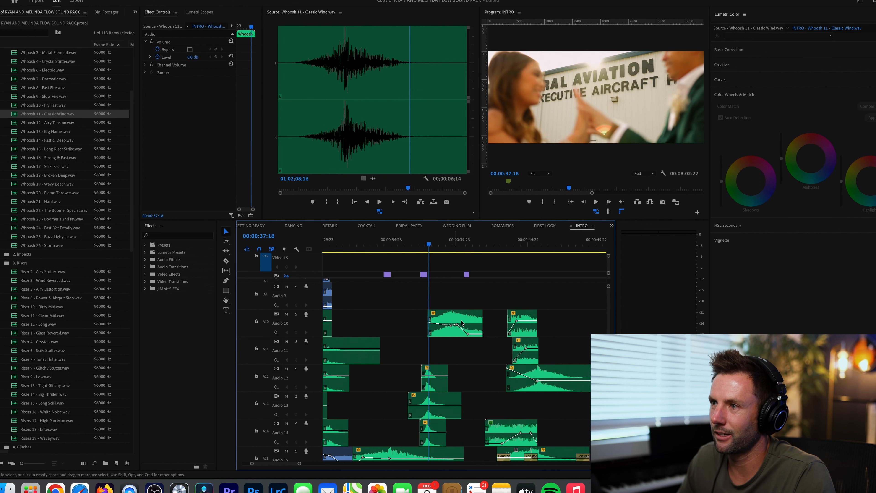
scroll(466, 322, down, 4)
scroll(483, 352, left, 2)
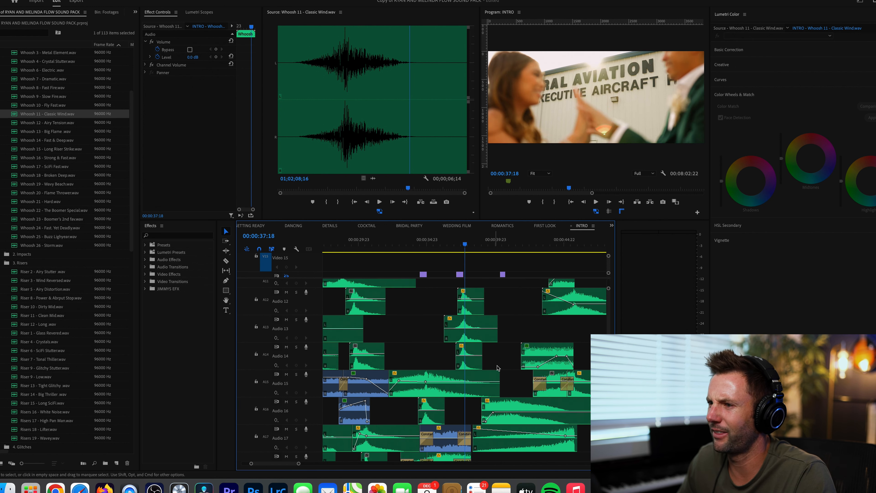
scroll(499, 384, down, 2)
scroll(499, 405, down, 2)
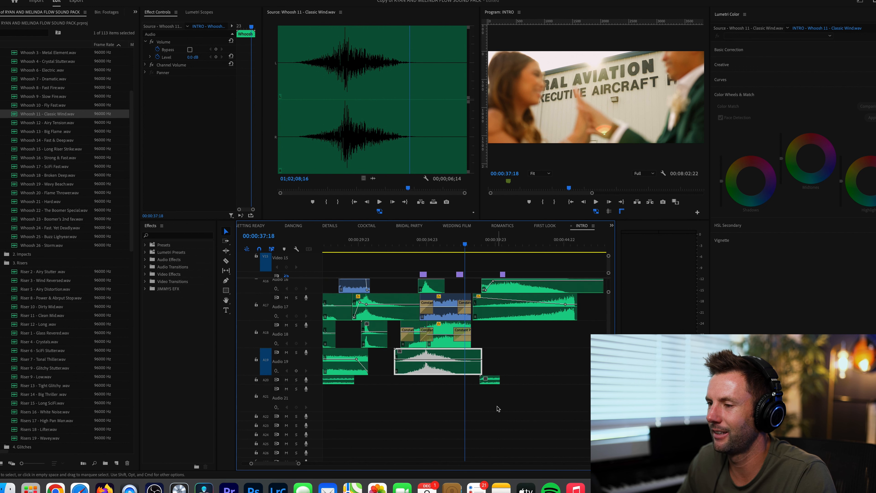
click(296, 380)
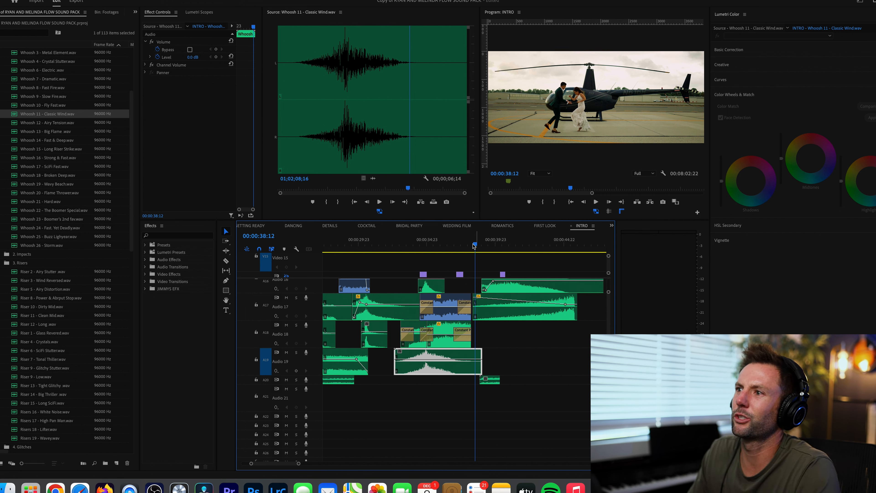
- Move the playhead to 00:00:37:09 and examine the layered whooshes leading into the helicopter shot
click(462, 244)
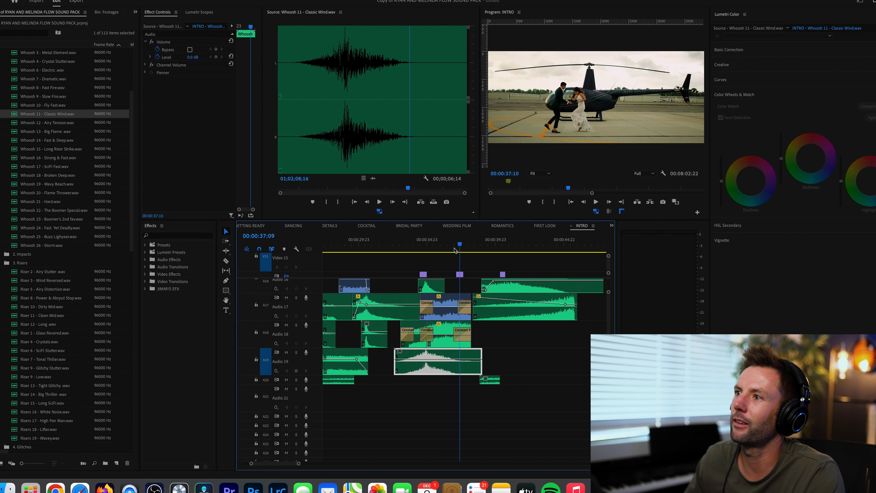
scroll(511, 357, up, 2)
scroll(511, 358, down, 1)
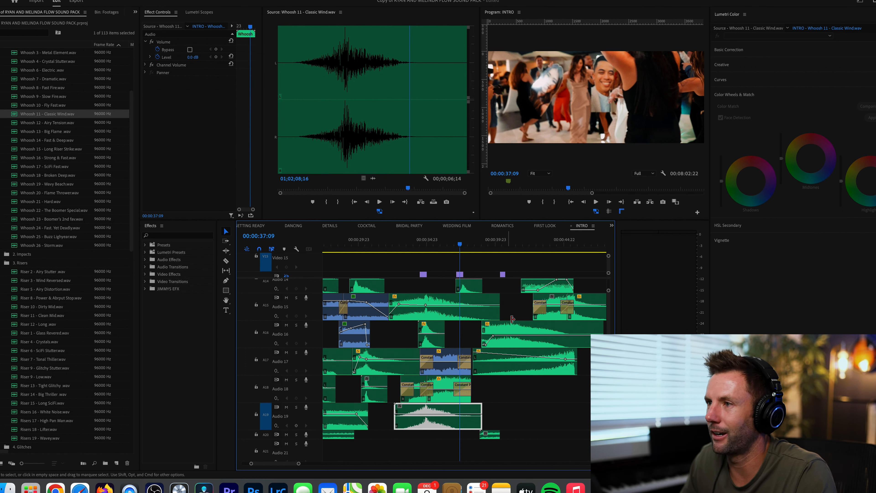
scroll(512, 319, up, 1)
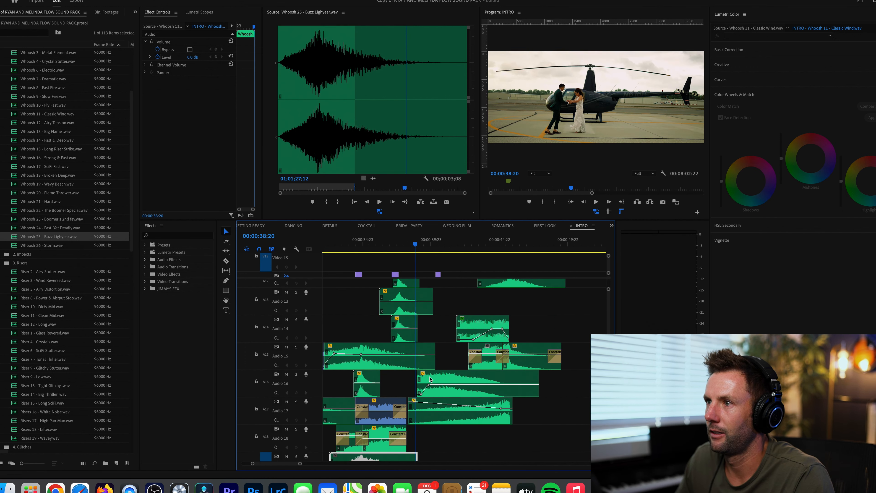
- Reveal the long Audio 17 riser clip's source in the project and preview Riser 12 - Long.wav
right_click(471, 417)
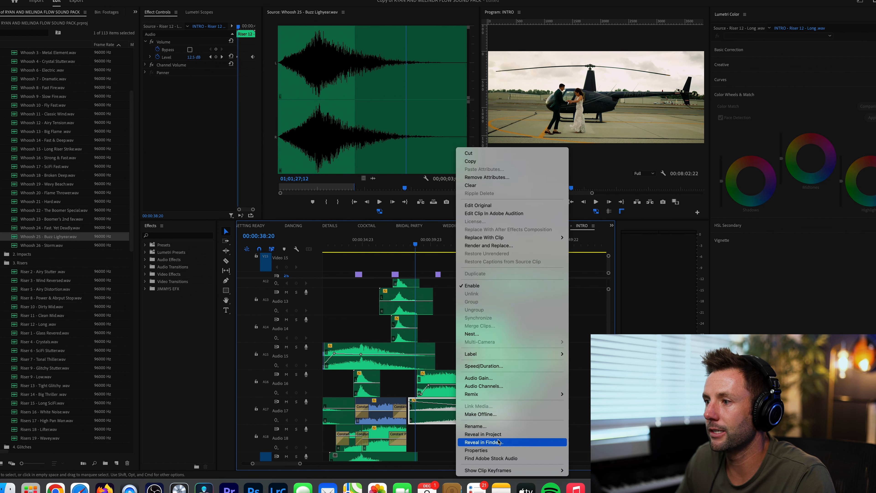
click(496, 434)
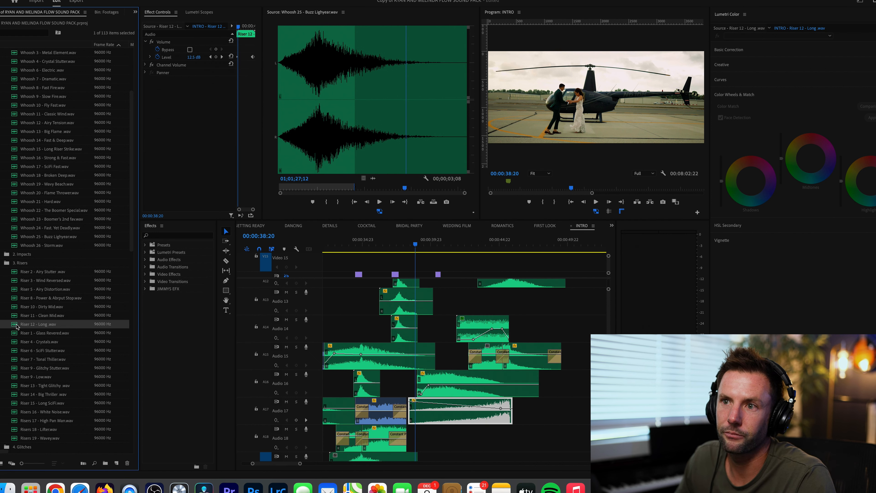
double_click(15, 326)
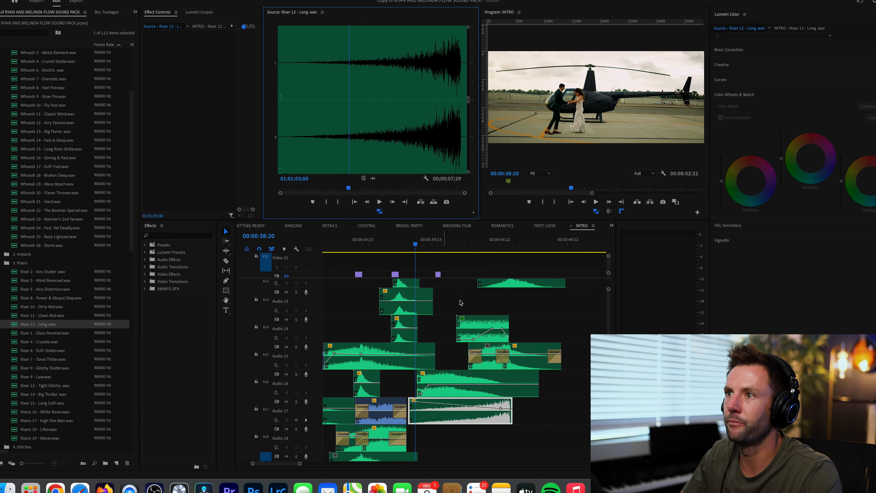
- Solo Audio 17, play its riser through to 00:00:47:02, and return the playhead to 00:00:38:10
drag(413, 247, 505, 258)
click(410, 252)
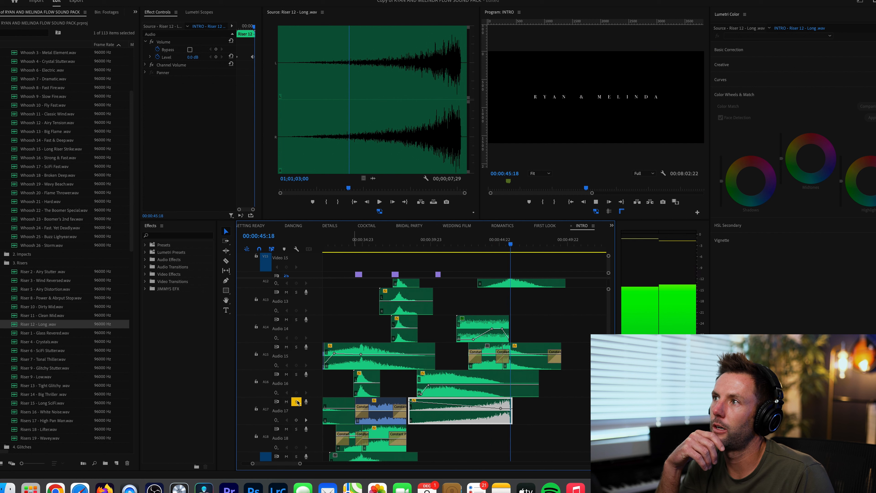
key(space)
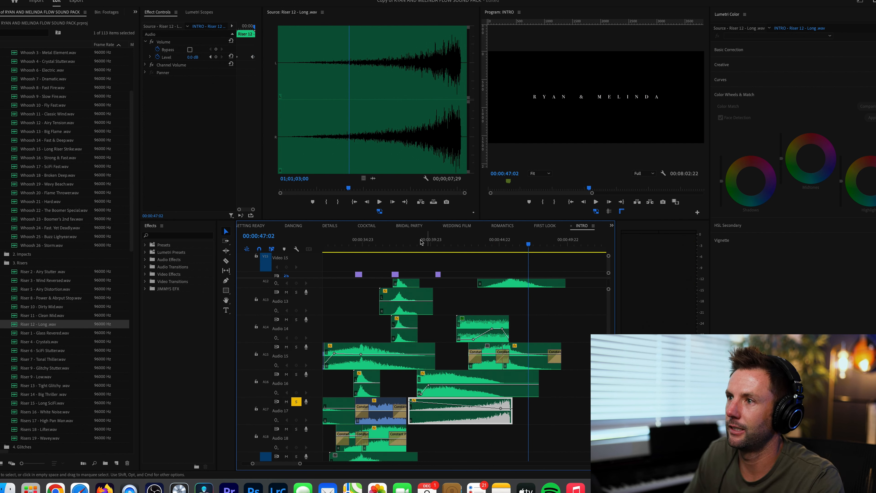
click(410, 244)
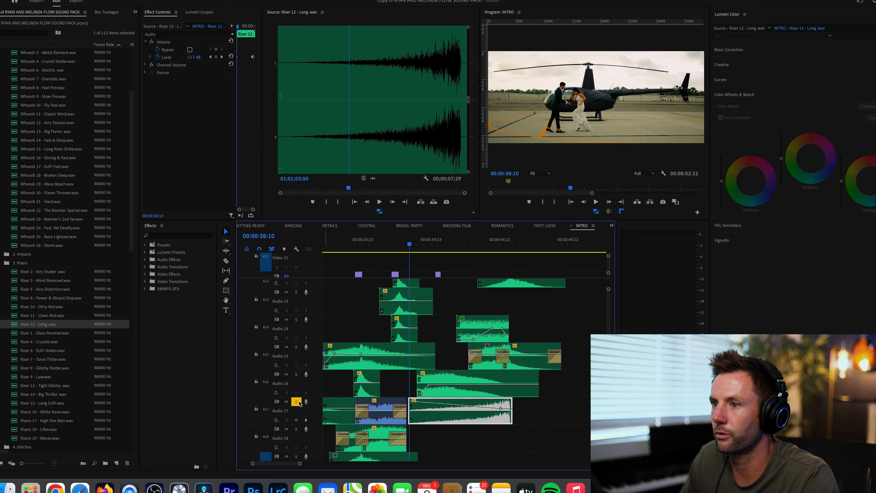
drag(295, 402, 296, 347)
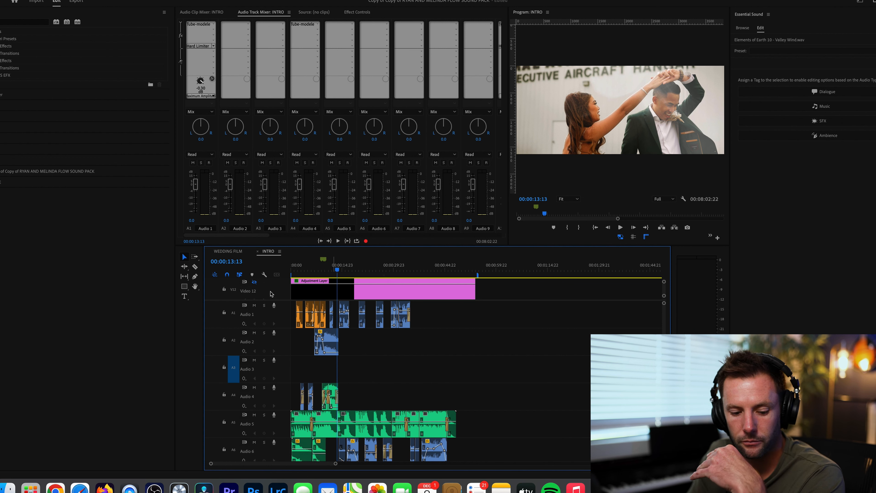
- Examine the settings of the Tube-modeled Compressor and the Hard Limiter applied to the Audio 1 track
double_click(198, 25)
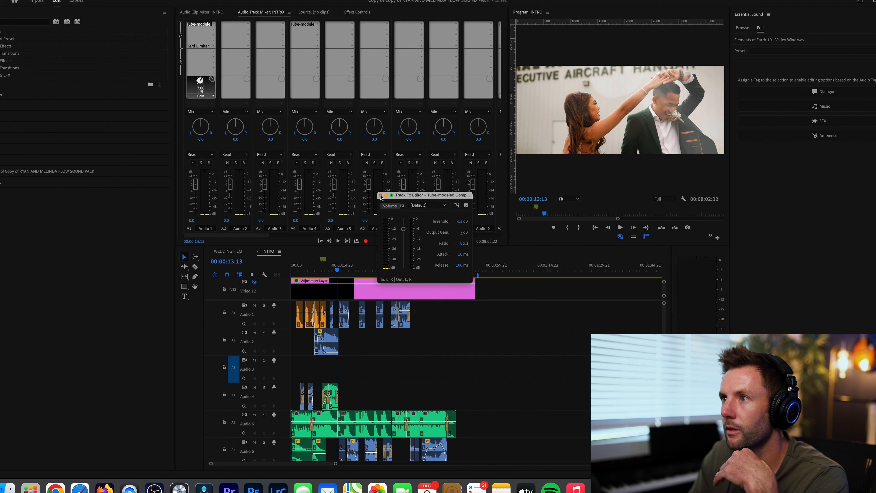
click(380, 195)
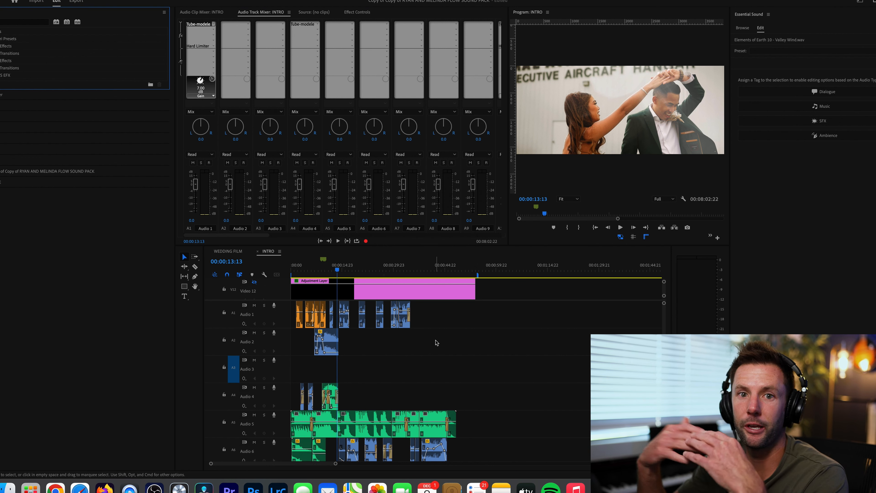
click(198, 45)
double_click(197, 46)
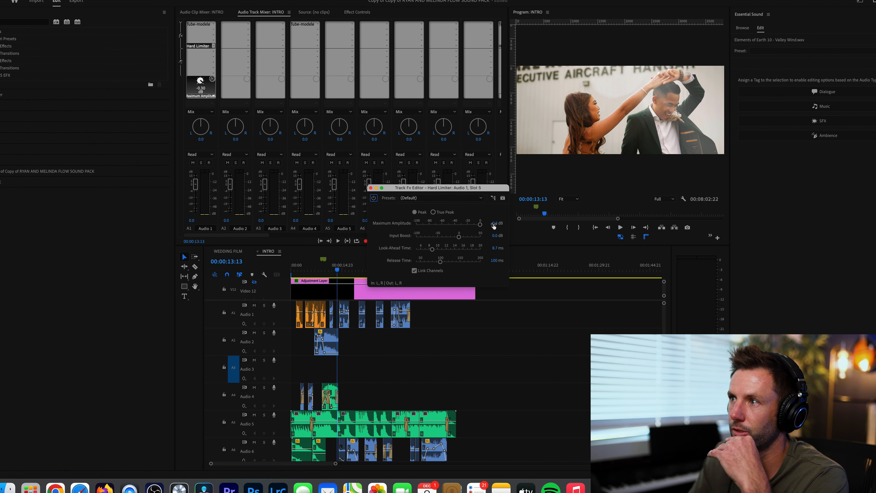
click(370, 188)
- Find the Mix track in the audio track mixer and examine its Hard Limiter settings
scroll(350, 68, right, 15)
scroll(350, 68, right, 5)
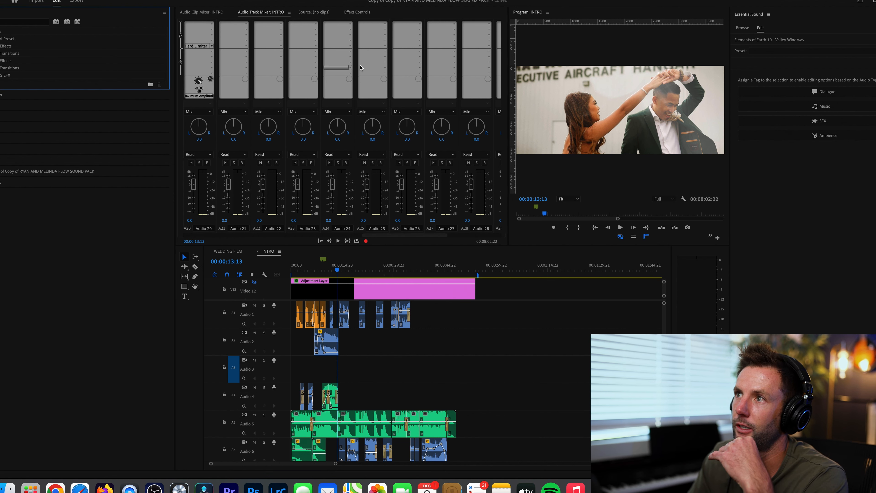
scroll(411, 65, right, 3)
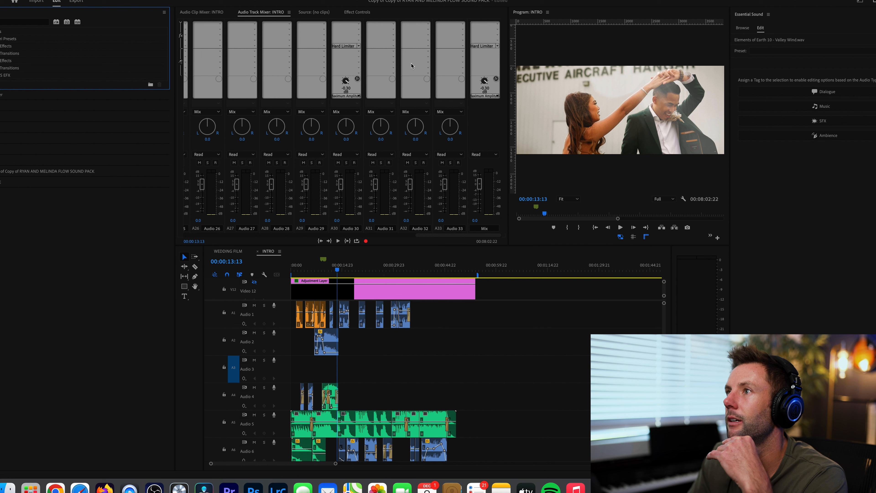
double_click(485, 46)
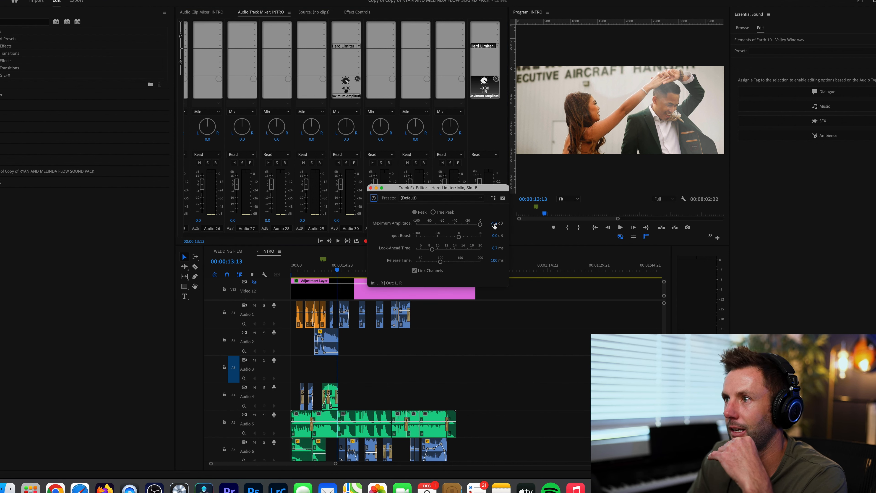
click(370, 188)
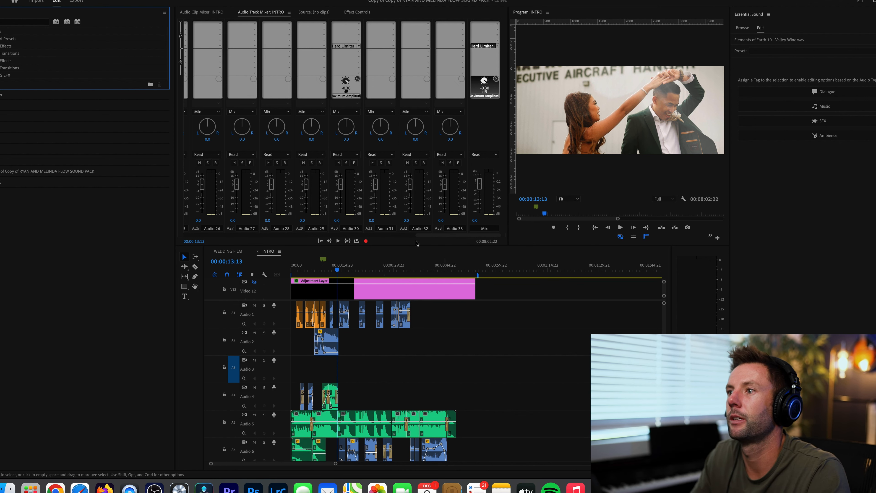
- Return the playhead to the start of the INTRO sequence at 00:00:00:00
click(349, 271)
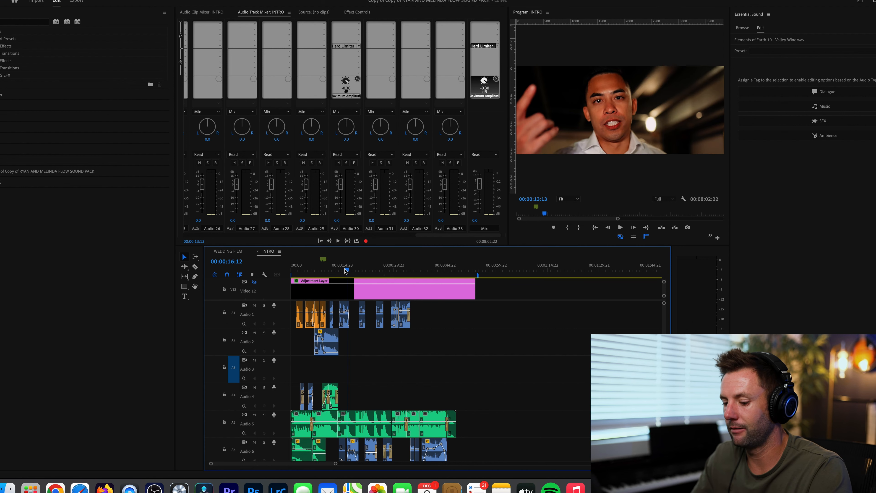
key(minus)
key(minus)
drag(306, 269, 248, 273)
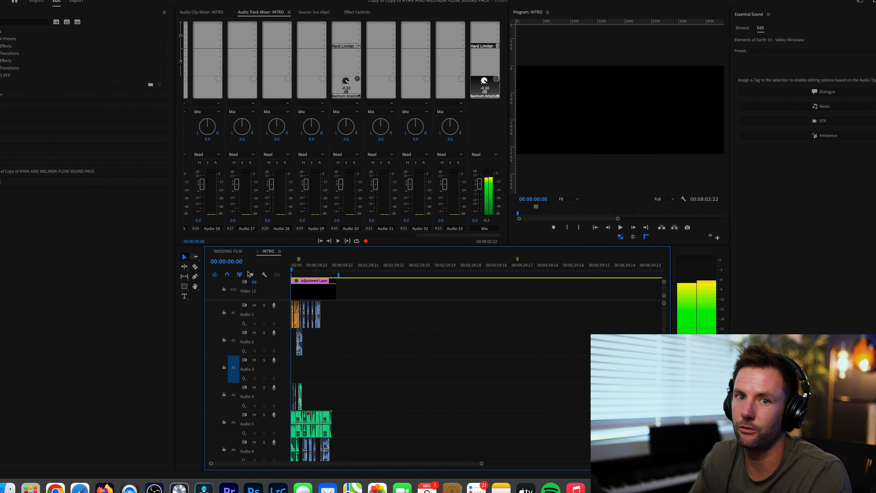
- Examine the INTRO sequence's audio layers down to Audio 18 and place the playhead at 00:00:03:09
key(equal)
key(equal)
key(equal)
scroll(383, 369, down, 1)
scroll(384, 371, down, 10)
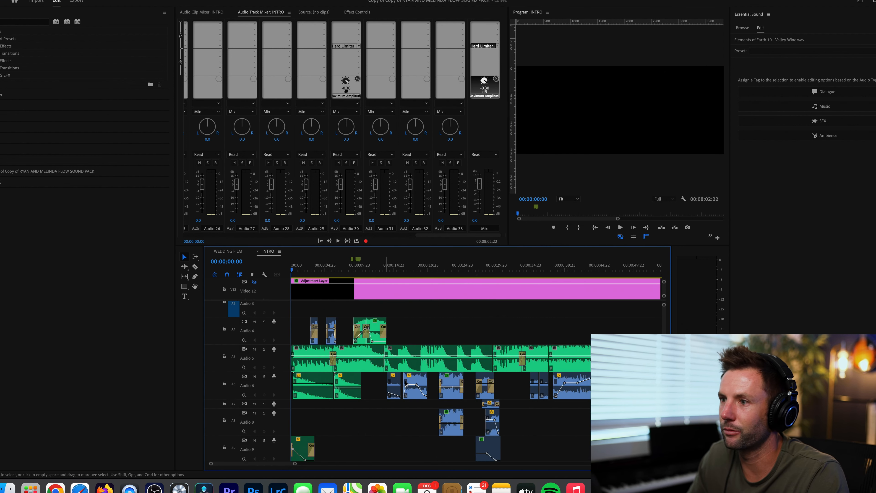
scroll(390, 373, down, 6)
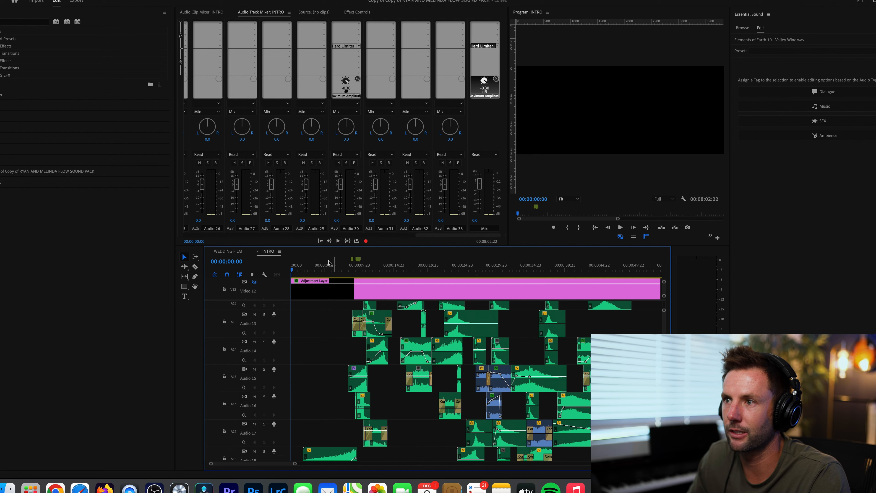
click(315, 265)
key(minus)
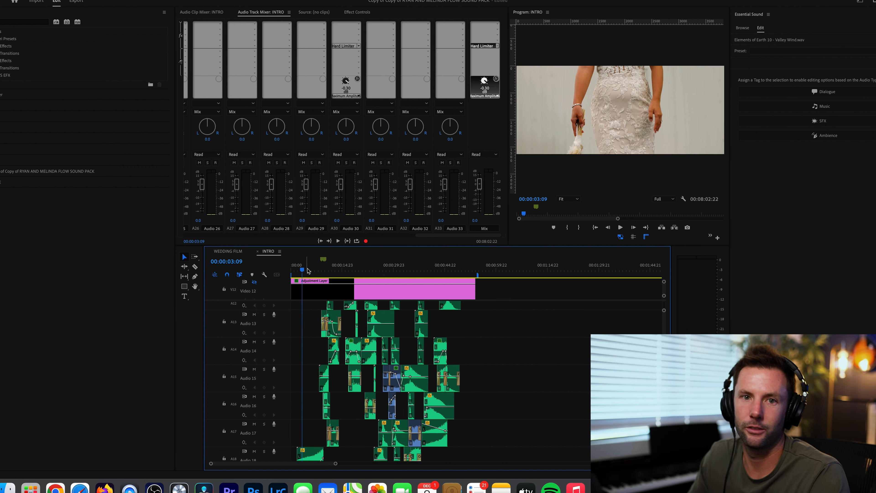